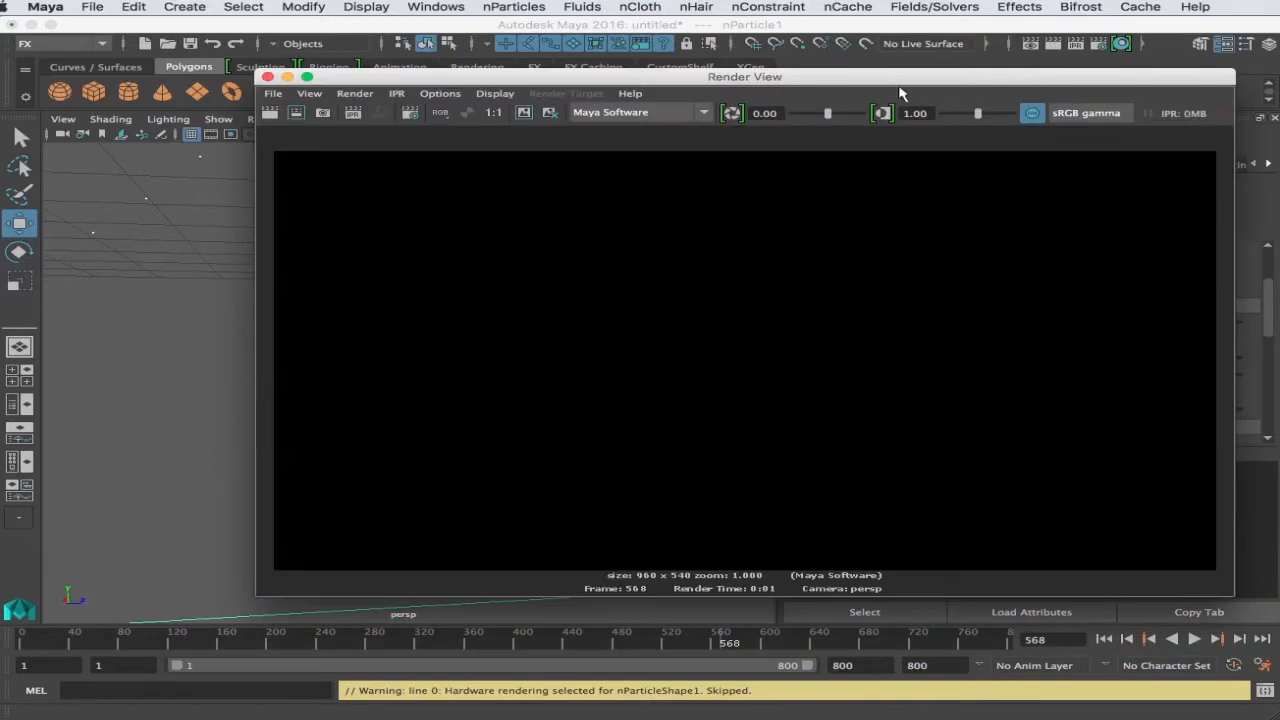
# Step: Render the current frame with the Maya Hardware renderer
pyautogui.moveTo(843, 76); pyautogui.dragTo(811, 77)
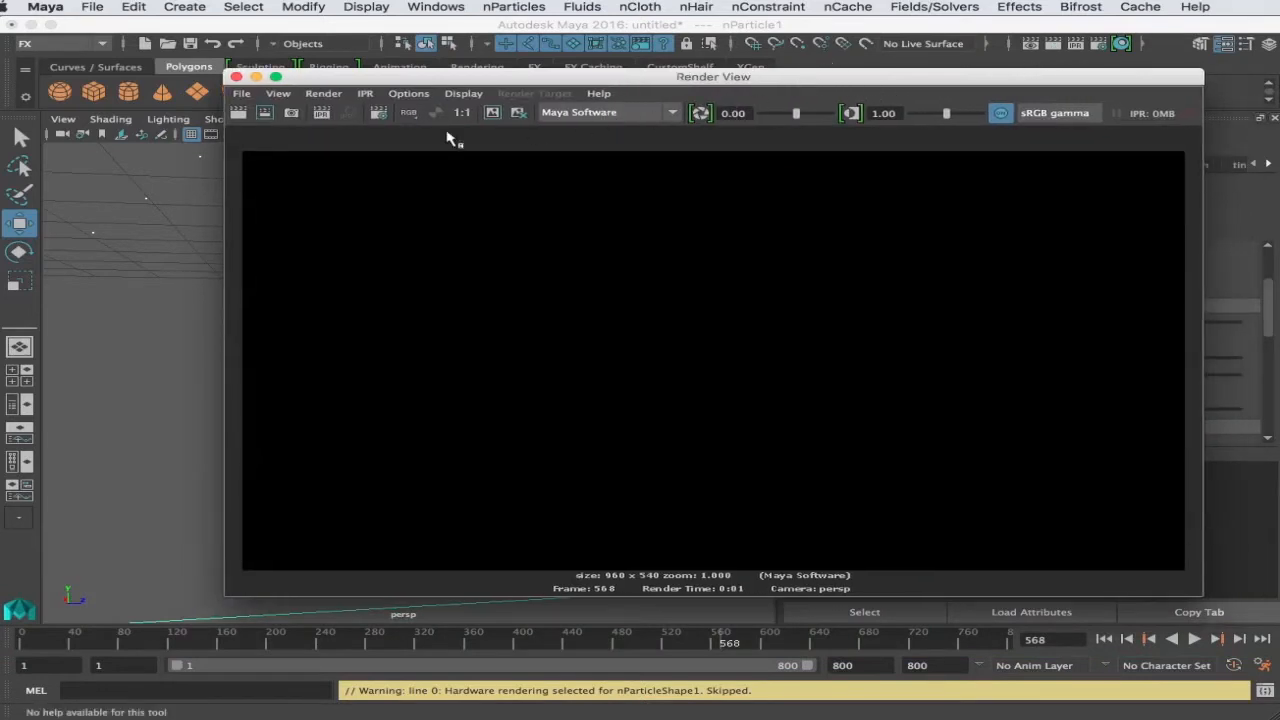
pyautogui.click(585, 113)
pyautogui.click(578, 147)
pyautogui.click(240, 114)
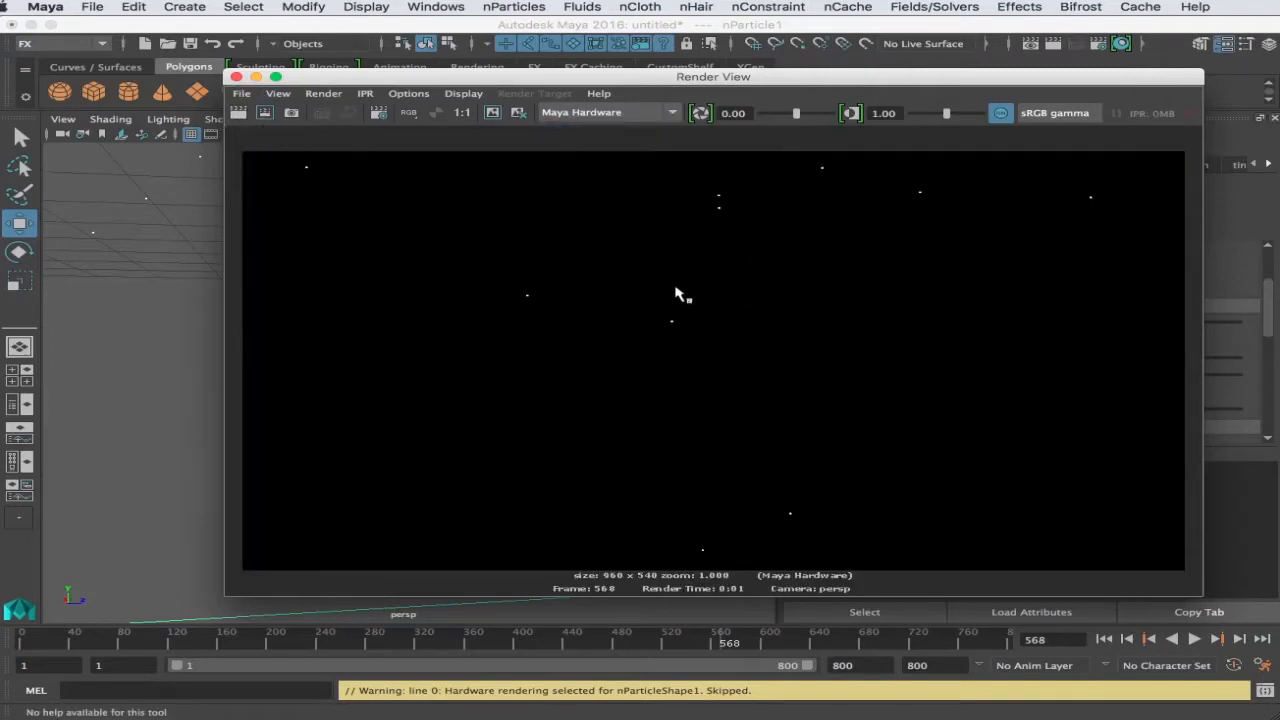
# Step: Render the current frame with mental ray and close the Render View
pyautogui.click(600, 113)
pyautogui.click(590, 179)
pyautogui.click(240, 114)
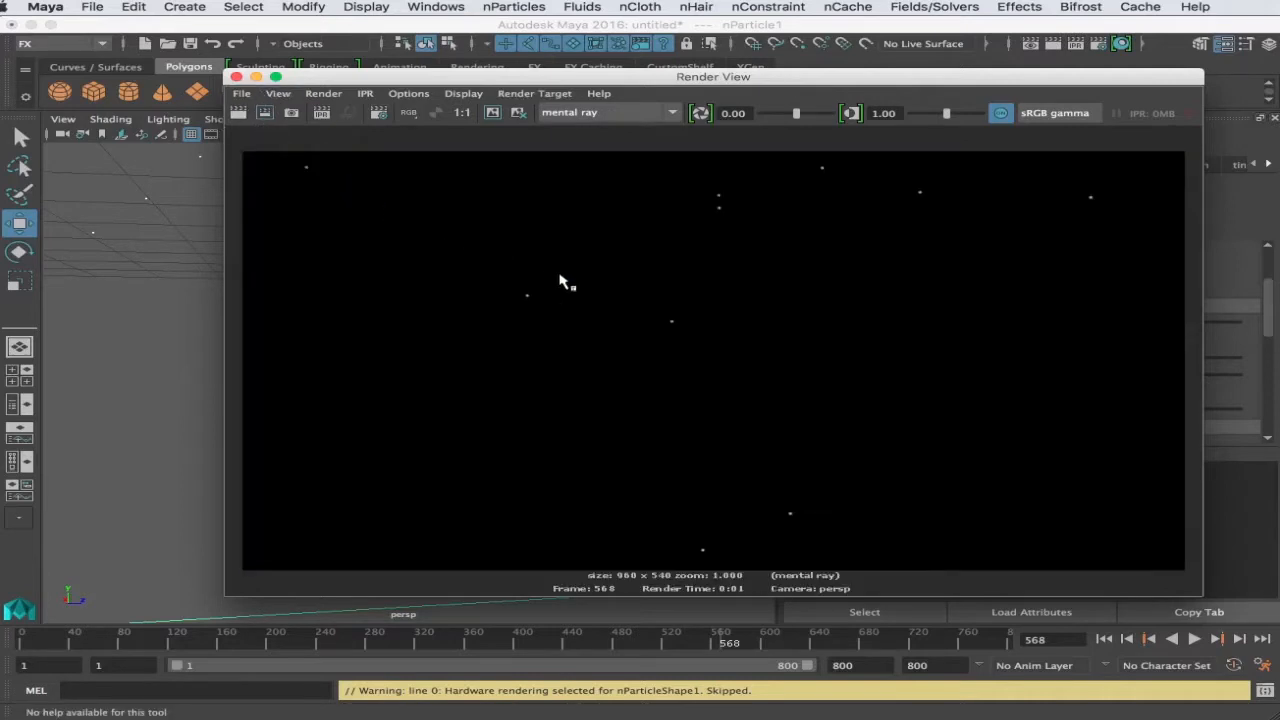
pyautogui.click(236, 77)
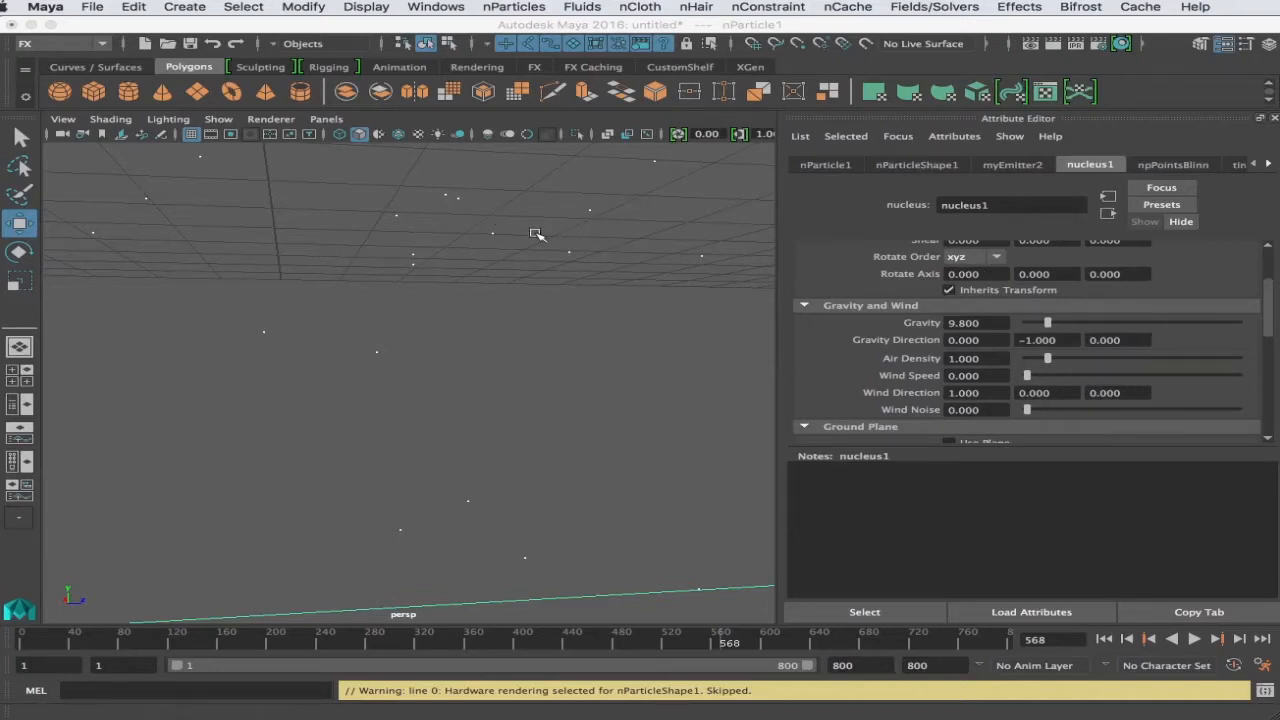
# Step: Set the Particle Render Type in nParticleShape1's Shading attributes to Spheres
pyautogui.click(908, 166)
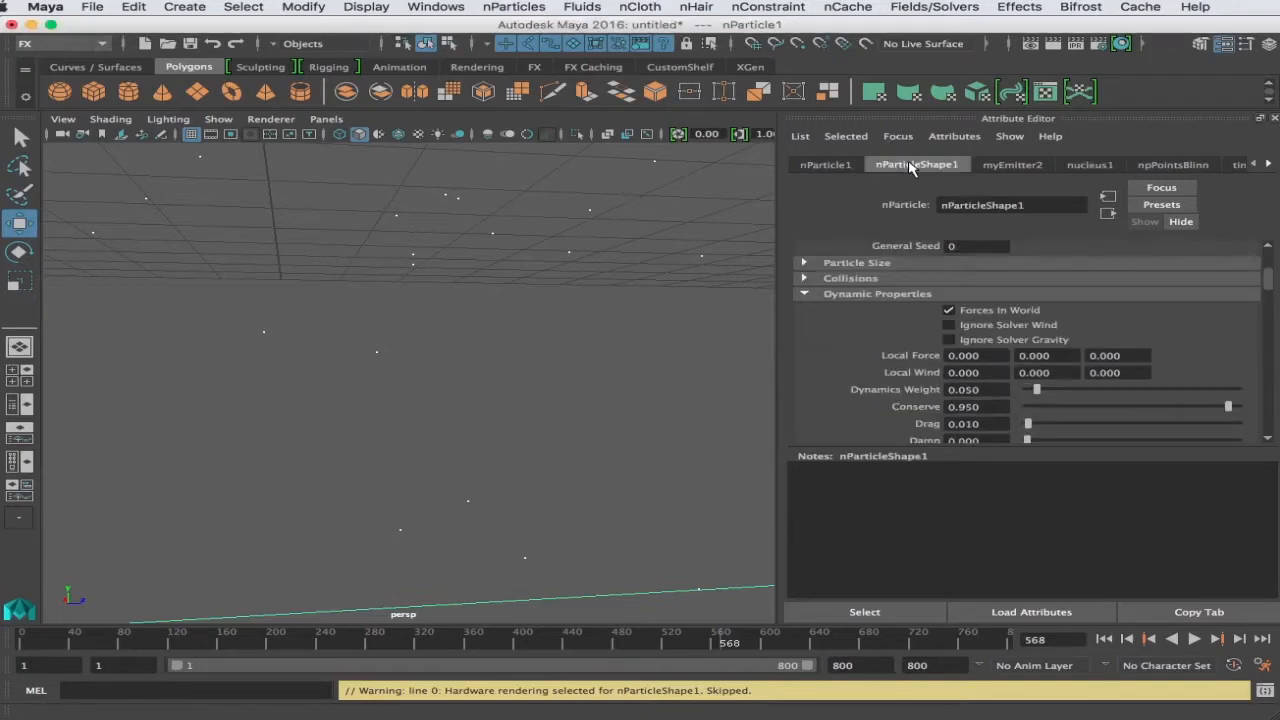
pyautogui.scroll(-1, 868, 298)
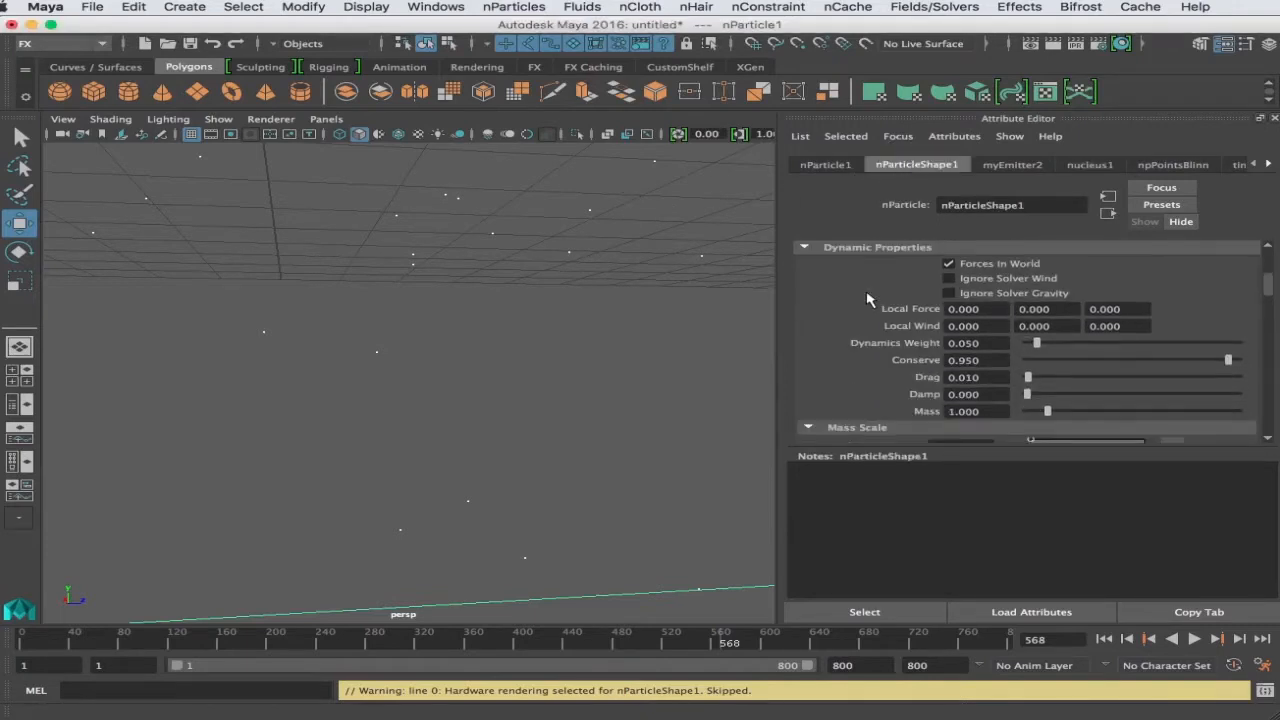
pyautogui.click(805, 249)
pyautogui.scroll(-2, 860, 305)
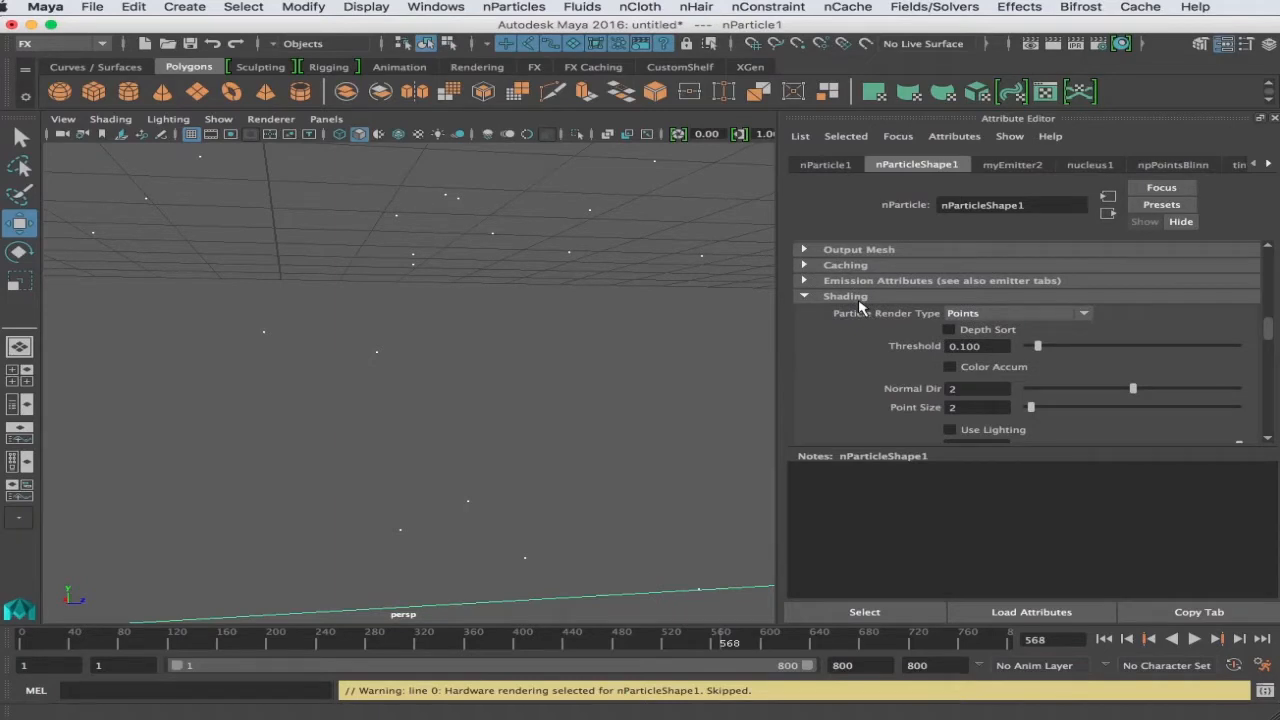
pyautogui.scroll(-1, 990, 300)
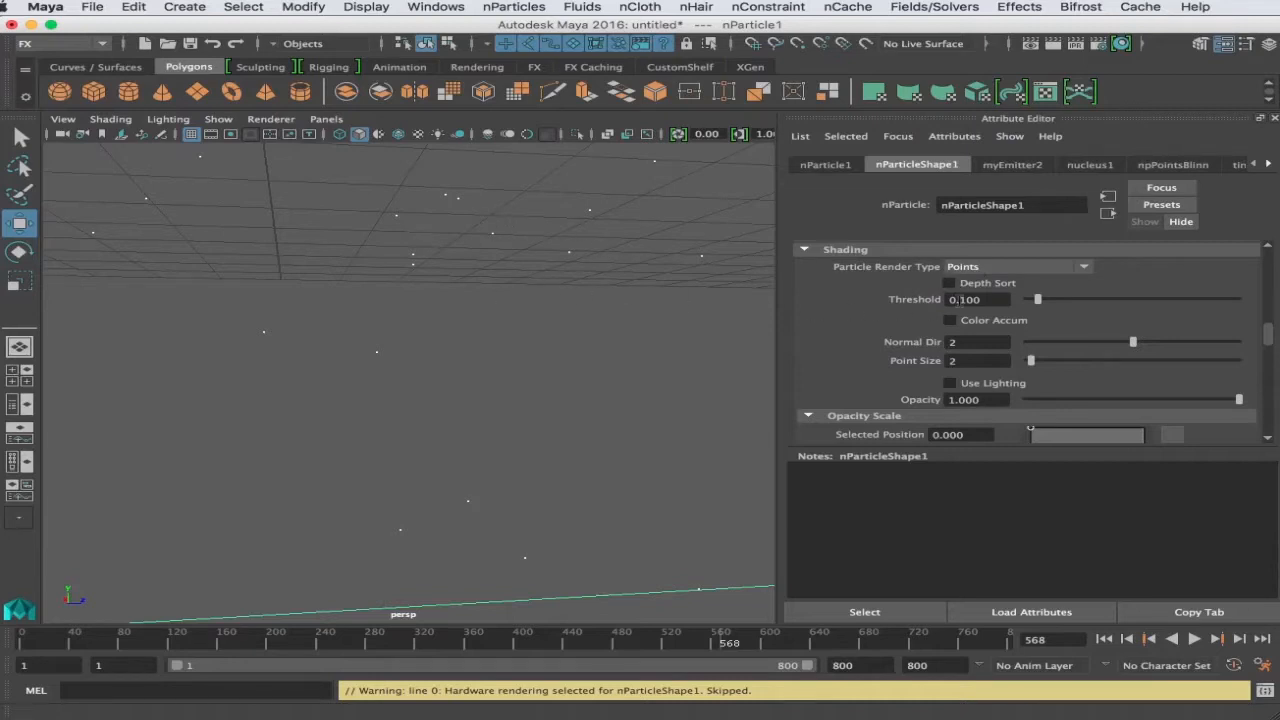
pyautogui.click(995, 268)
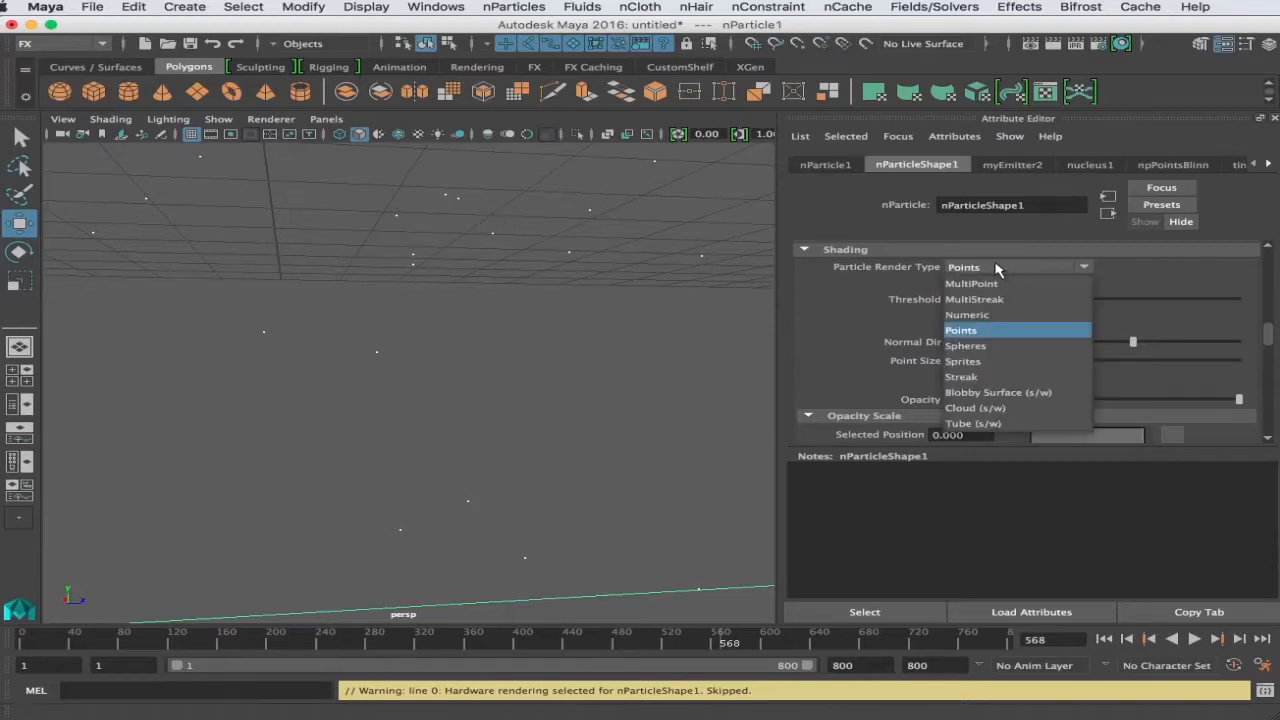
pyautogui.click(997, 346)
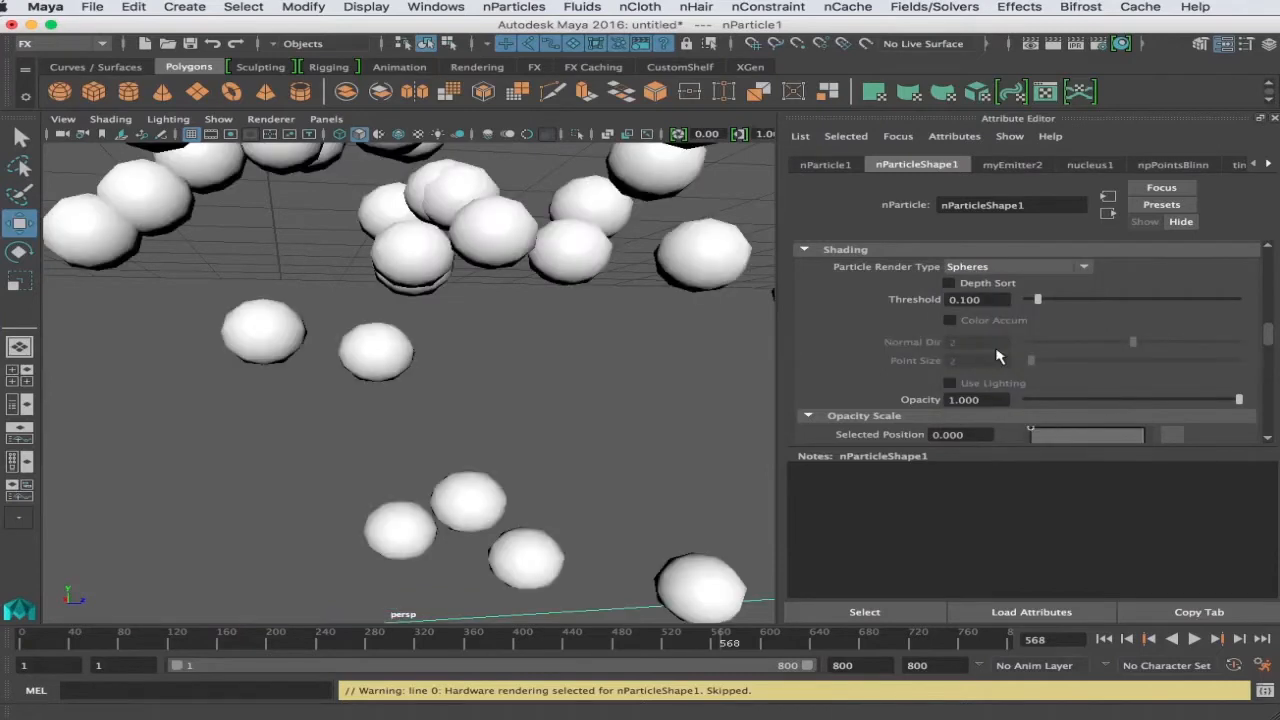
# Step: Set the Particle Render Type to Cloud (s/w) and play the simulation, stopping at frame 269
pyautogui.click(994, 269)
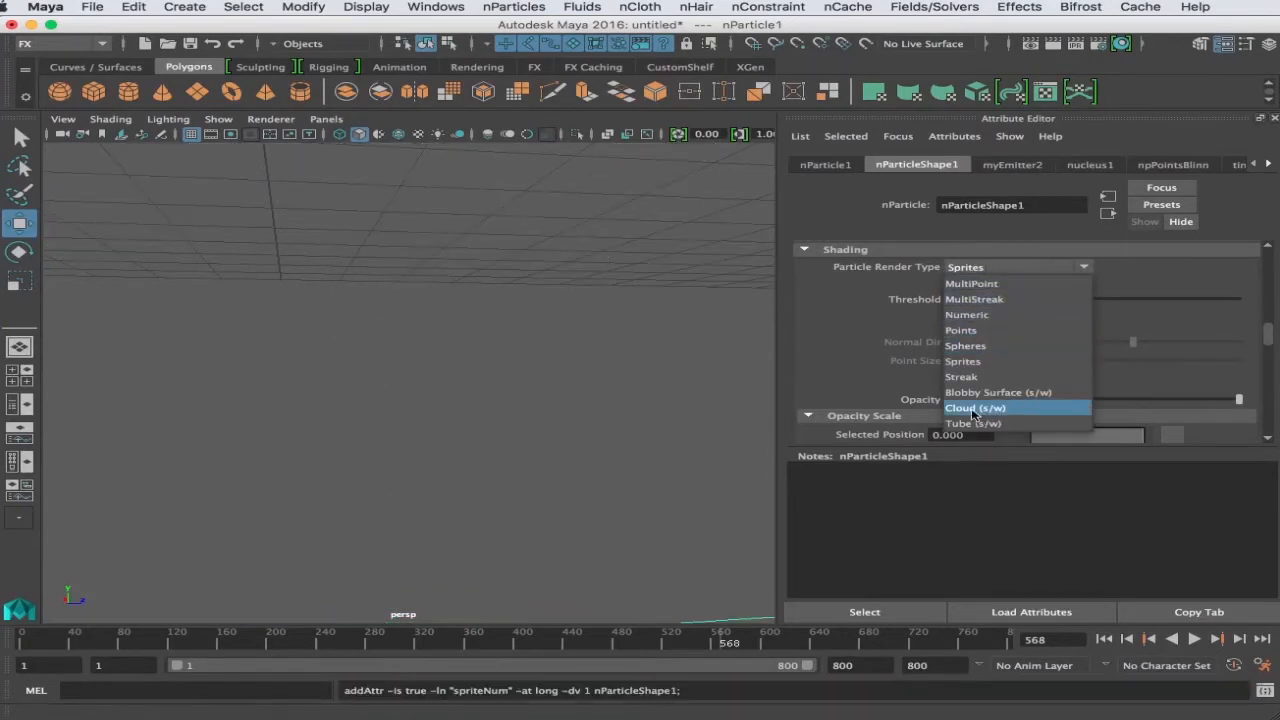
pyautogui.click(975, 408)
pyautogui.click(1194, 638)
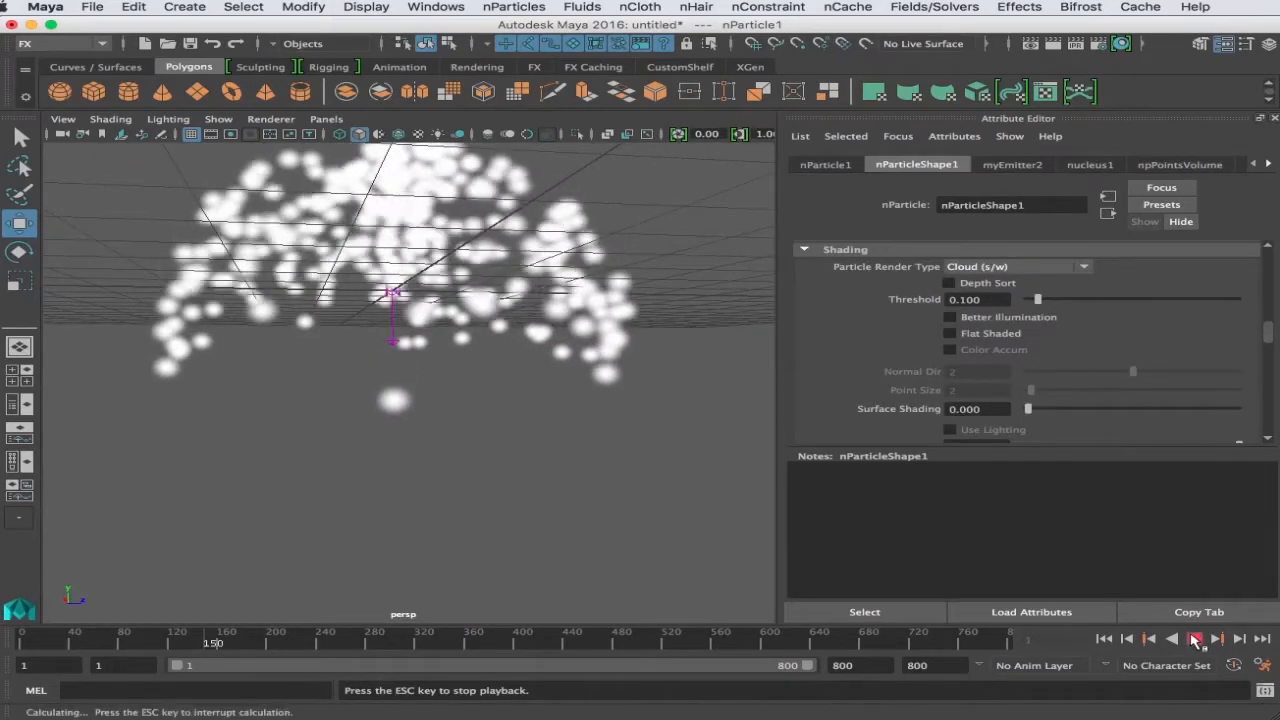
pyautogui.click(1195, 639)
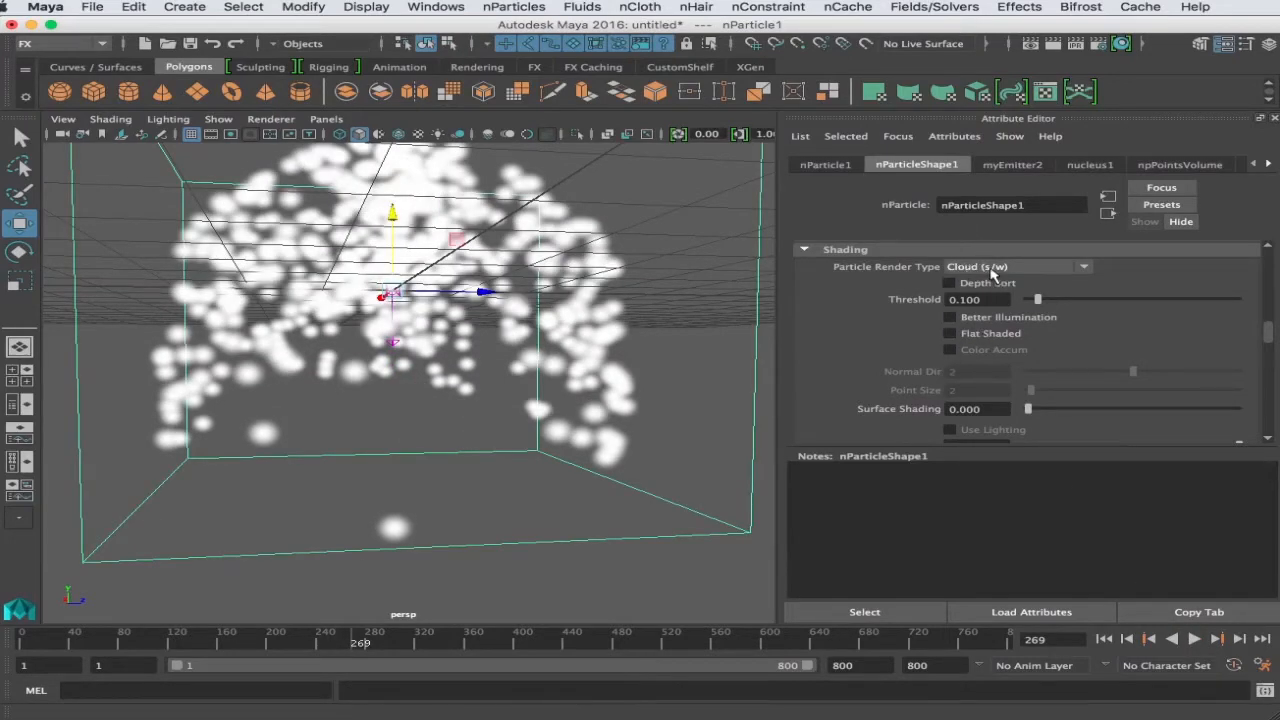
# Step: Render the cloud particles at frame 269 with mental ray and with Maya Software
pyautogui.click(1053, 45)
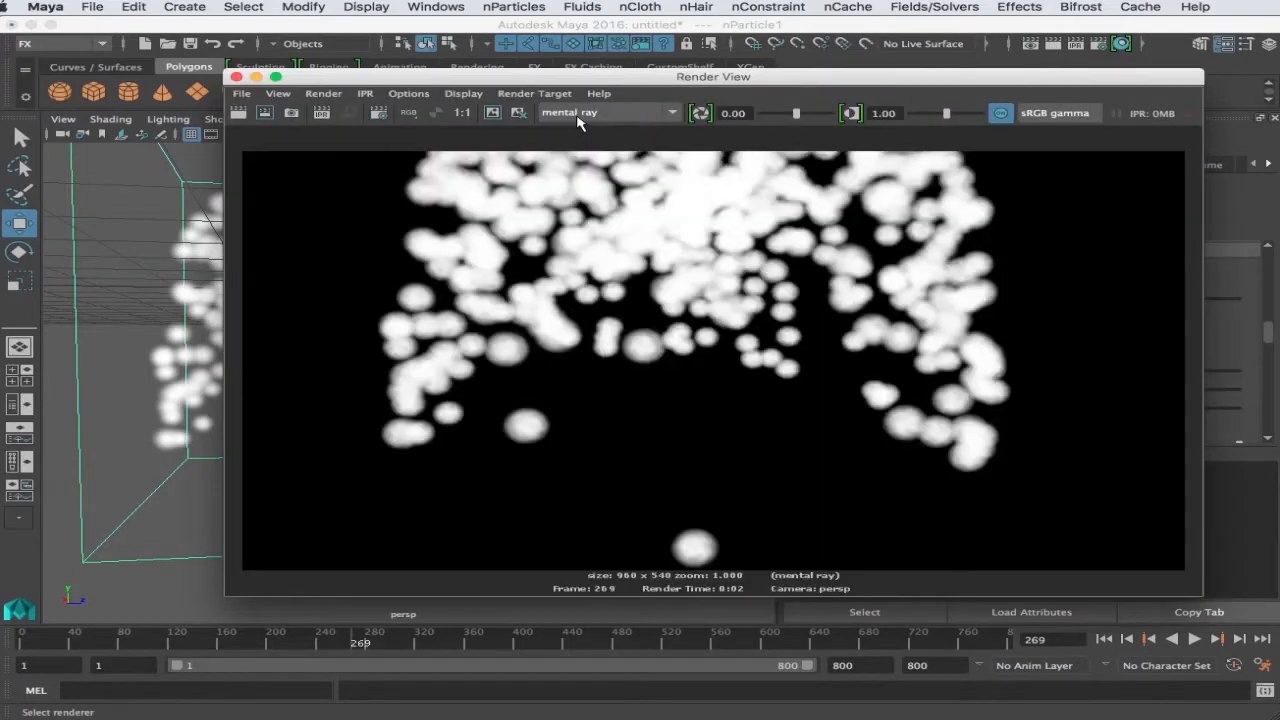
pyautogui.click(590, 112)
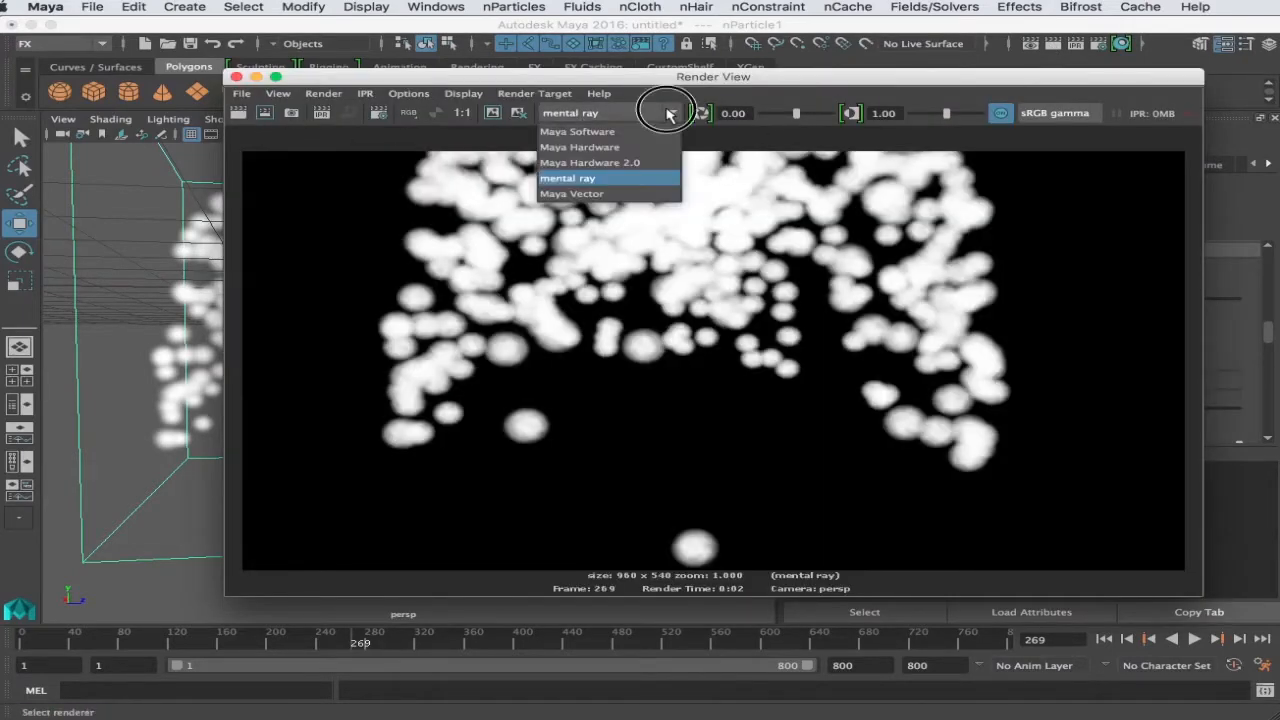
pyautogui.click(570, 128)
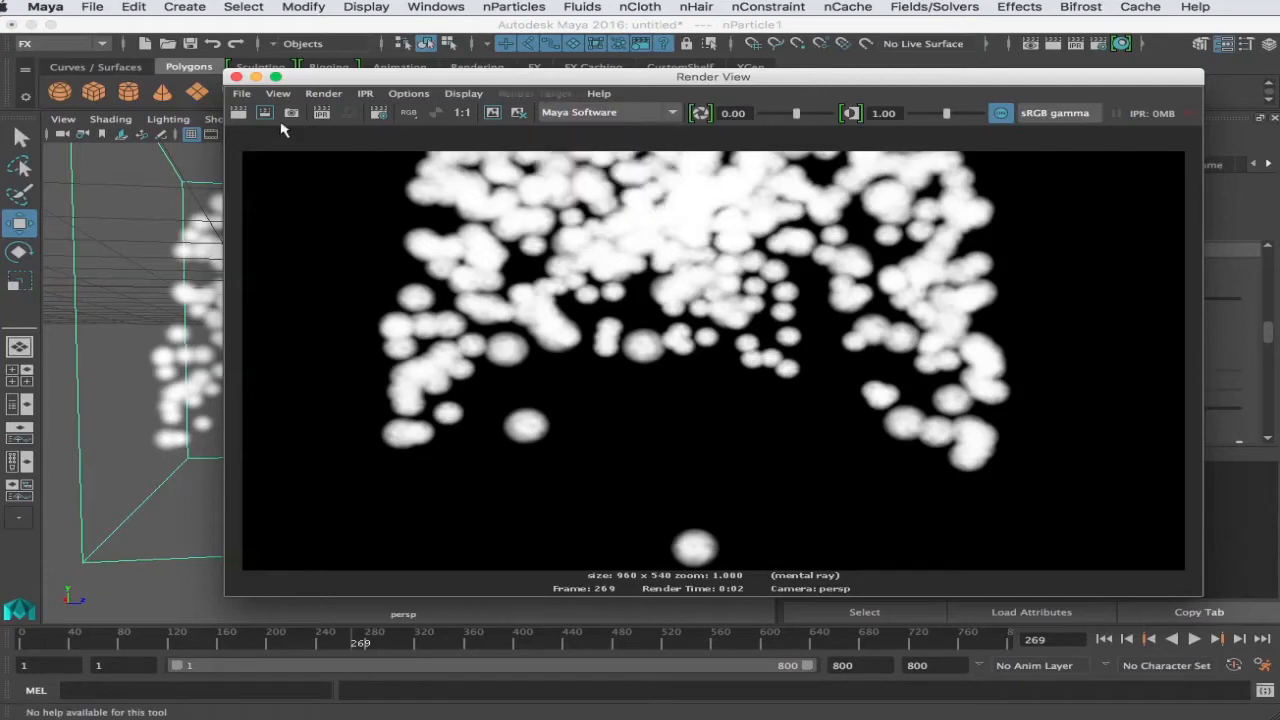
pyautogui.click(238, 112)
# Step: Render the cloud particles with Maya Hardware and close the Render View
pyautogui.click(650, 112)
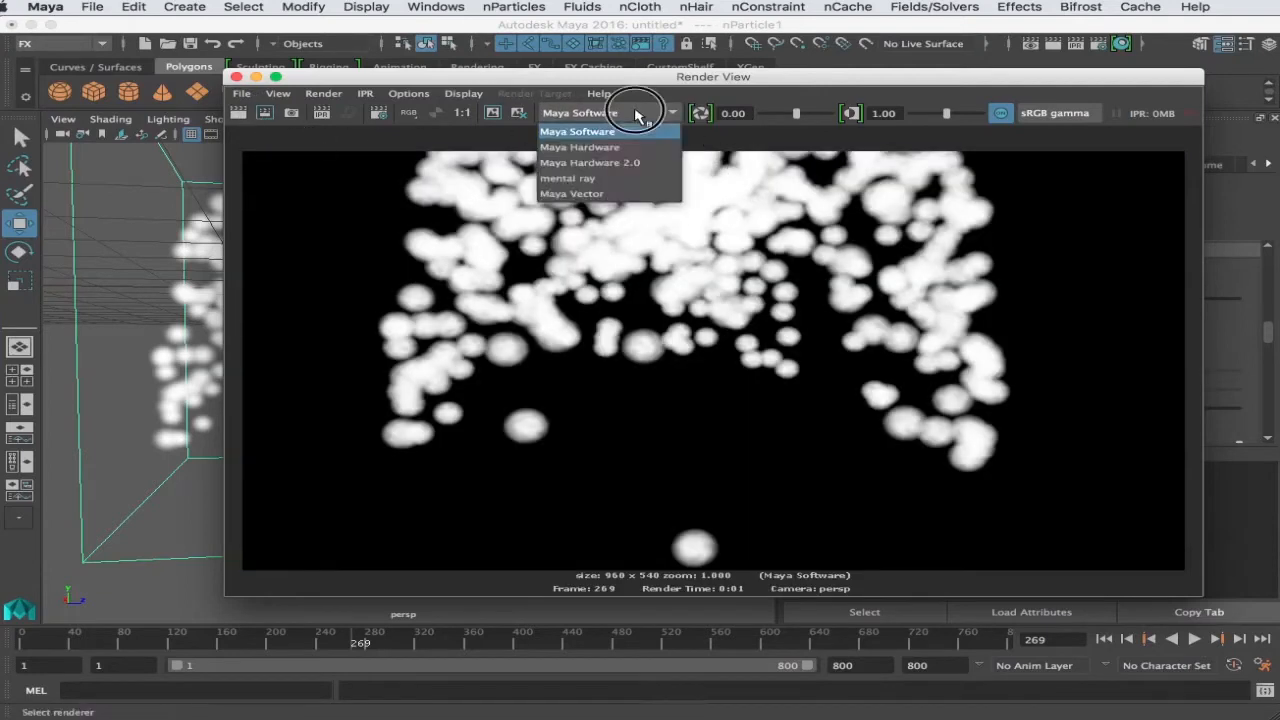
pyautogui.click(580, 148)
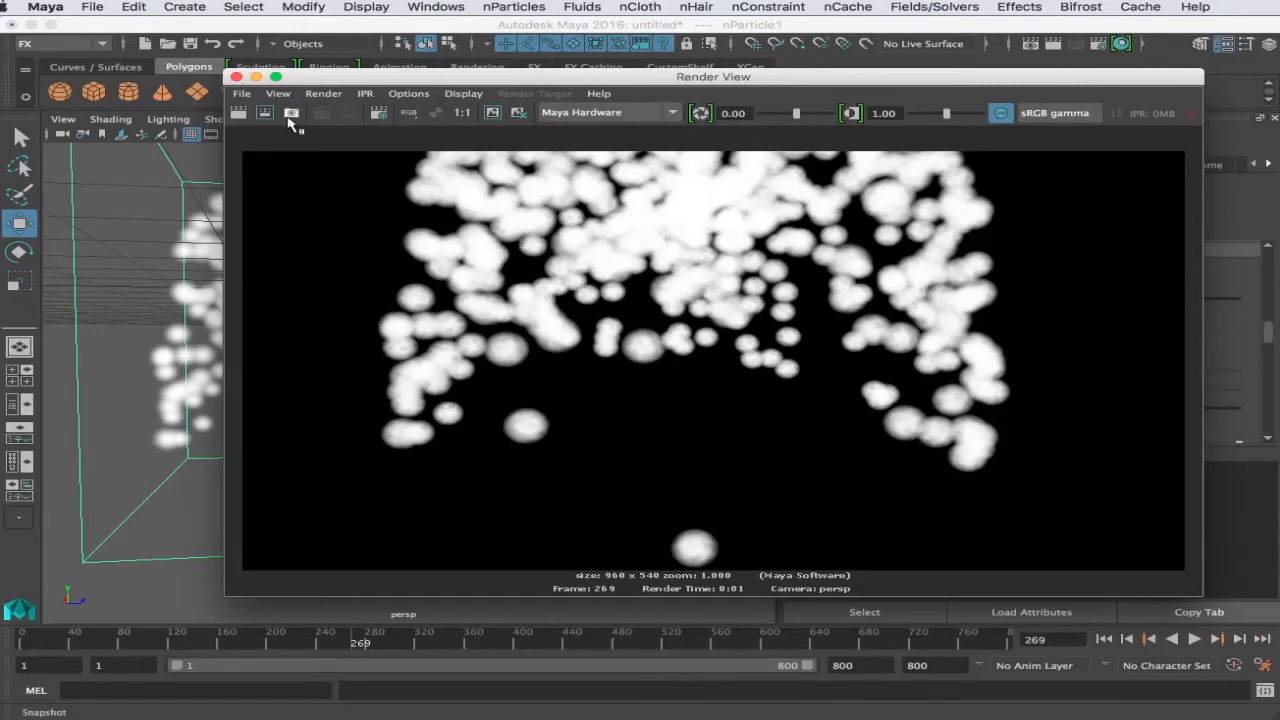
pyautogui.click(240, 112)
pyautogui.click(236, 77)
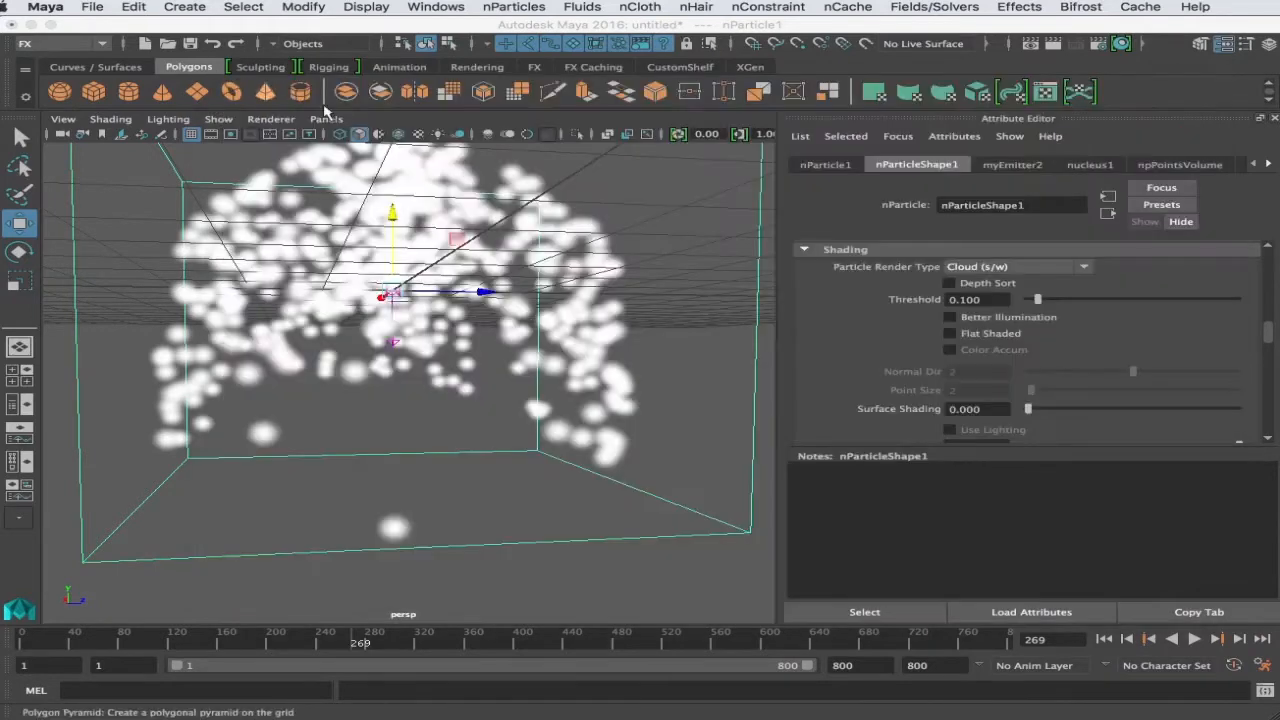
# Step: Expand nParticleShape1's Particle Size attributes and set the Radius to 0.010
pyautogui.scroll(5, 1078, 322)
pyautogui.scroll(5, 1076, 325)
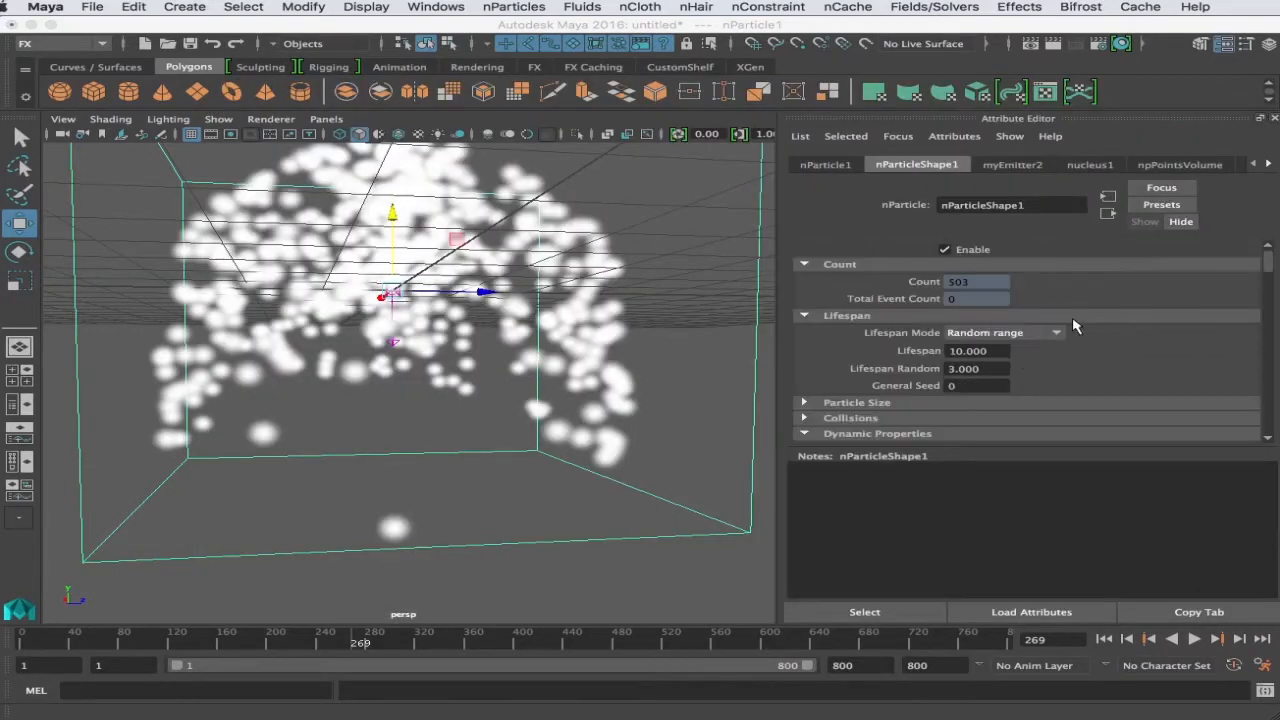
pyautogui.click(804, 402)
pyautogui.scroll(-3, 910, 418)
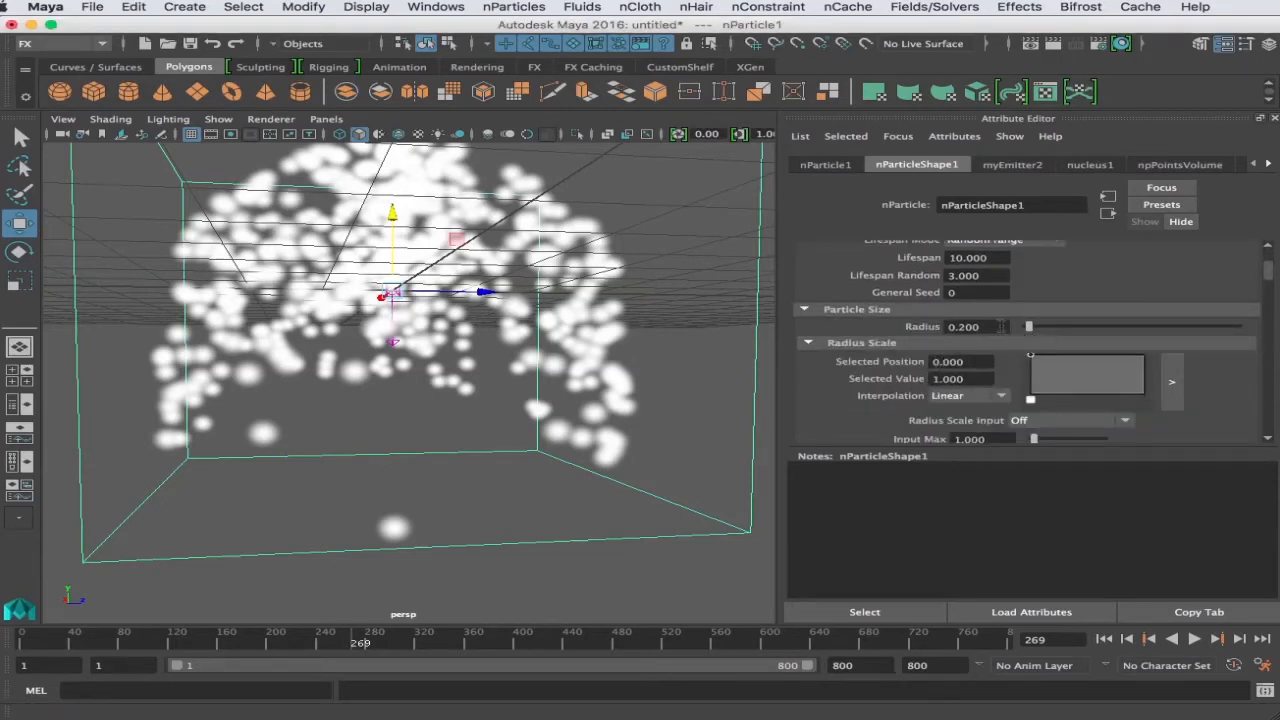
pyautogui.moveTo(1028, 333); pyautogui.dragTo(964, 327)
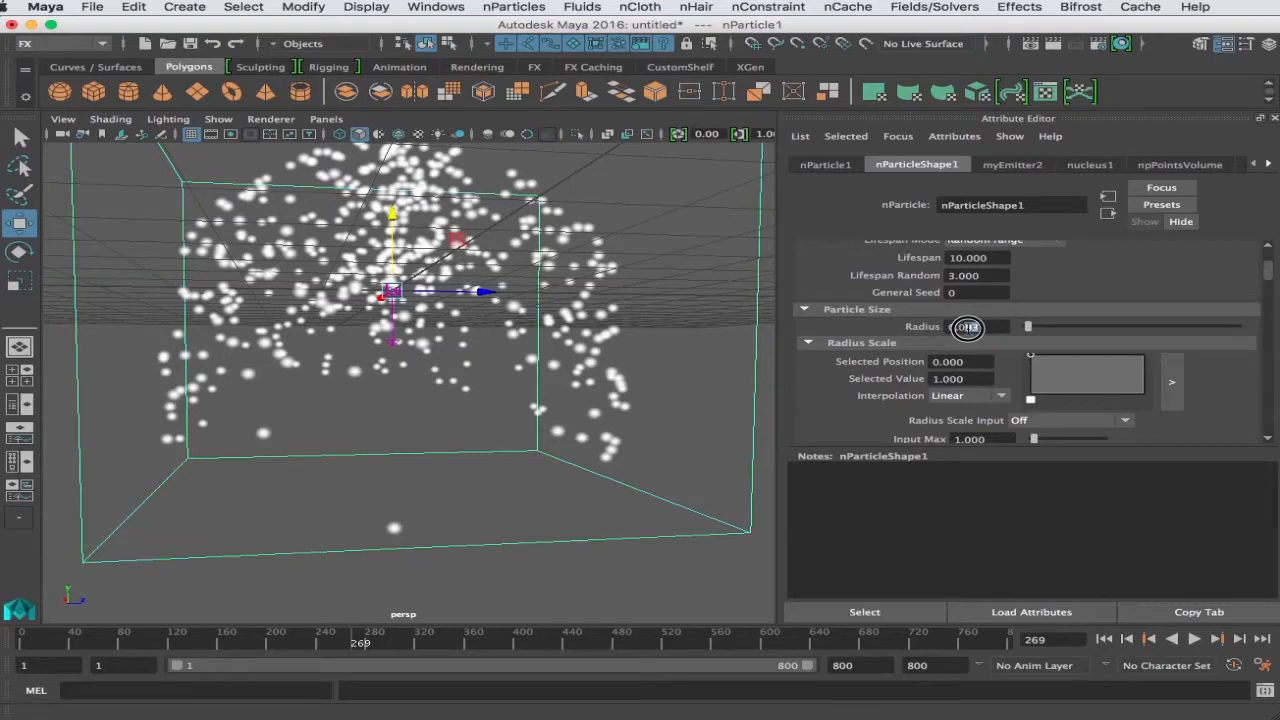
pyautogui.press('Return')
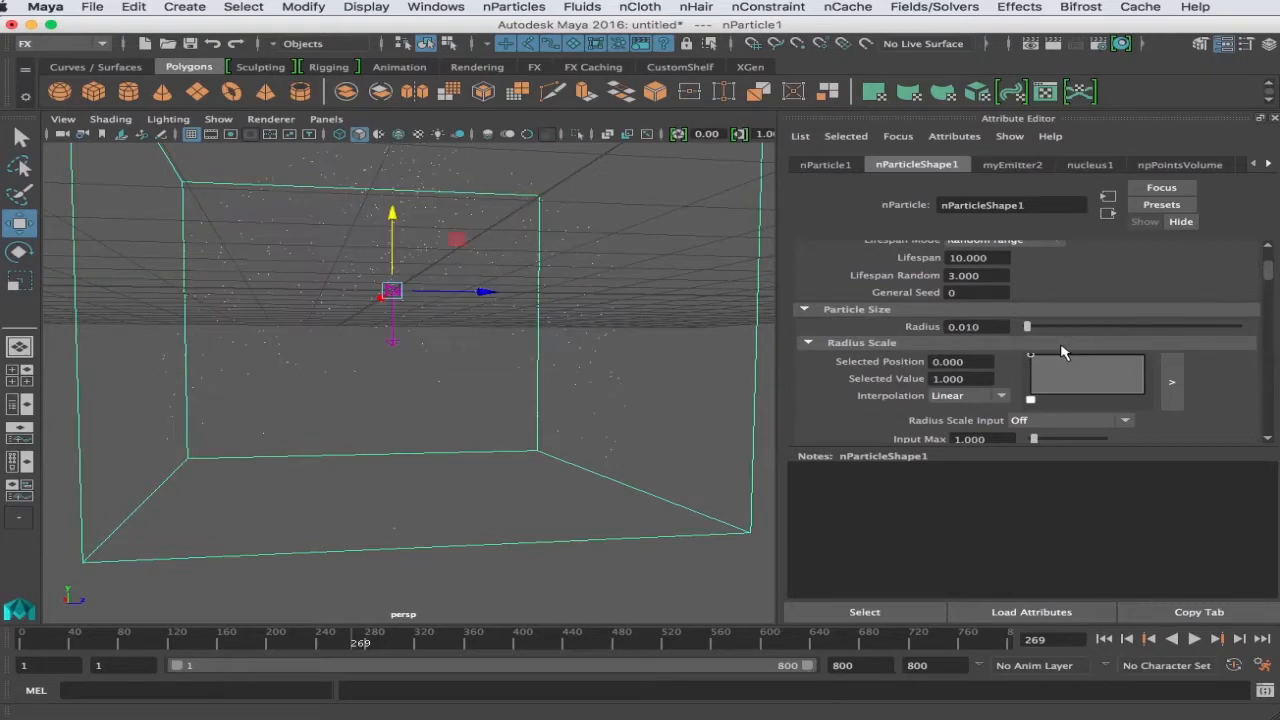
# Step: Set the nParticle Radius to 0.030
pyautogui.click(962, 327)
pyautogui.moveTo(962, 328); pyautogui.dragTo(969, 327)
pyautogui.write('30')
pyautogui.press('Return')
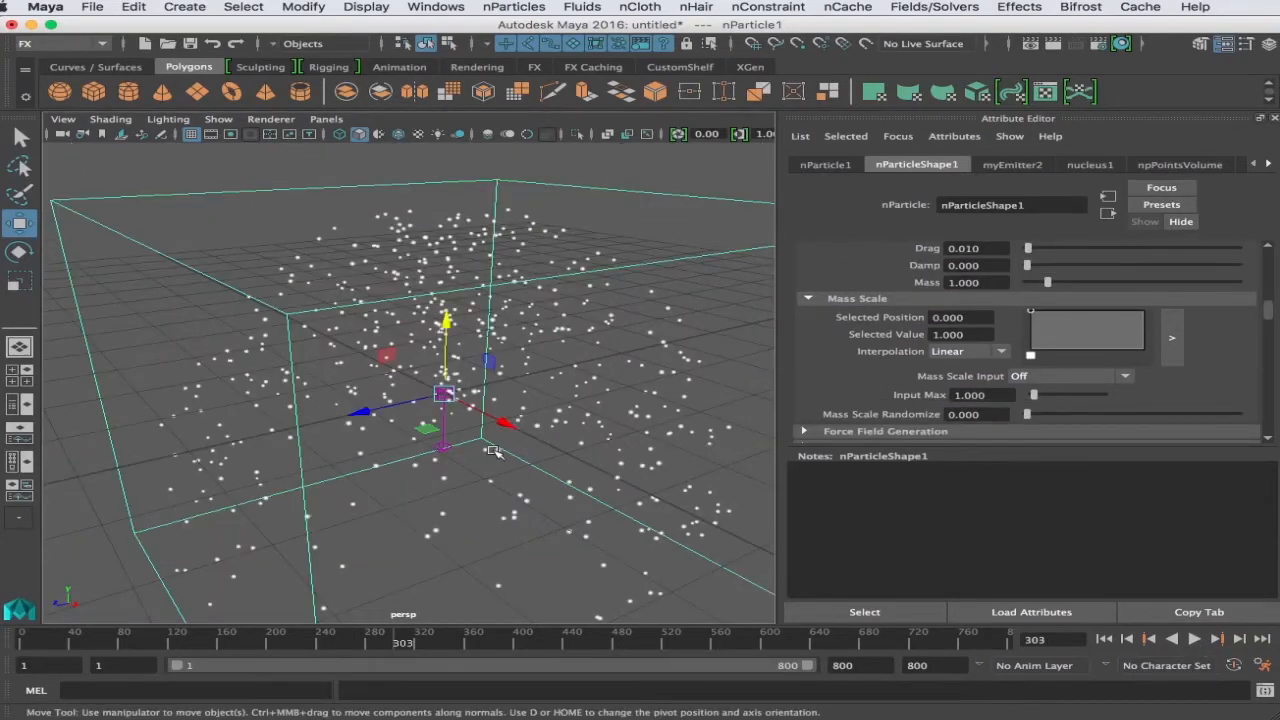
pyautogui.keyDown('alt'); pyautogui.moveTo(490, 453); pyautogui.dragTo(634, 427); pyautogui.keyUp('alt')
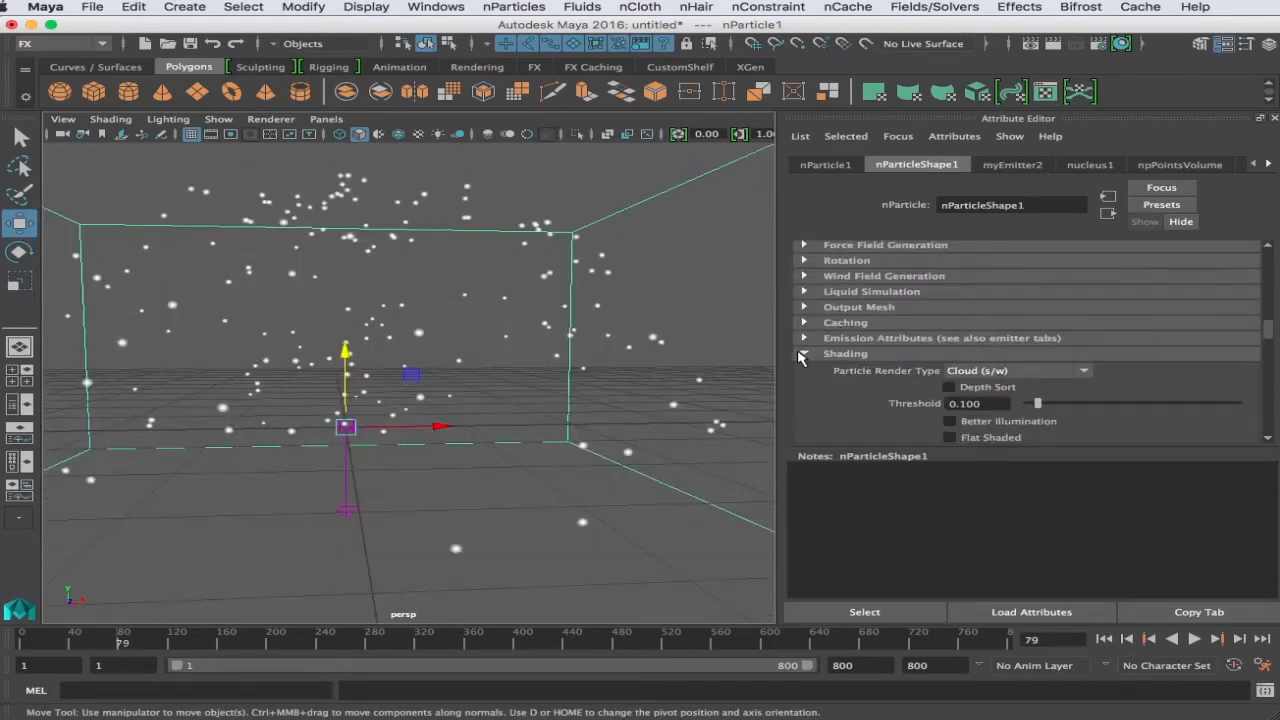
# Step: Collapse the Shading attributes and add a per particle Opacity attribute to nParticleShape1
pyautogui.click(806, 356)
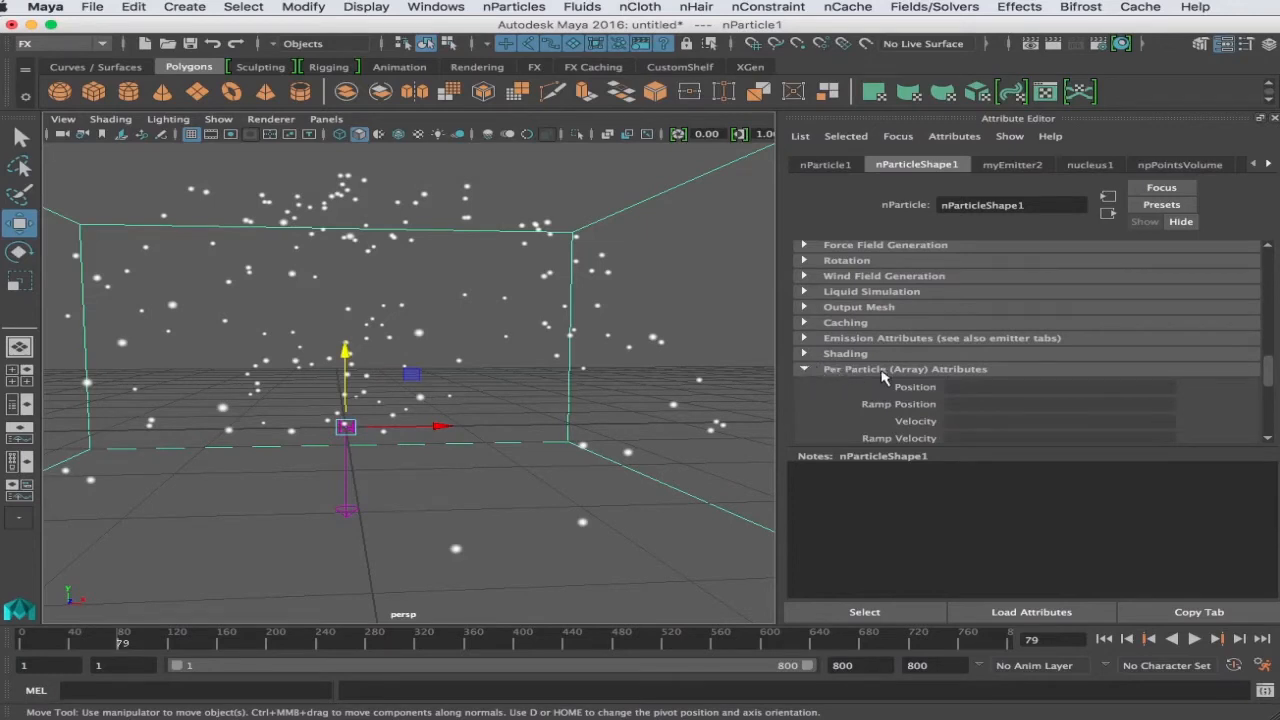
pyautogui.scroll(-5, 931, 377)
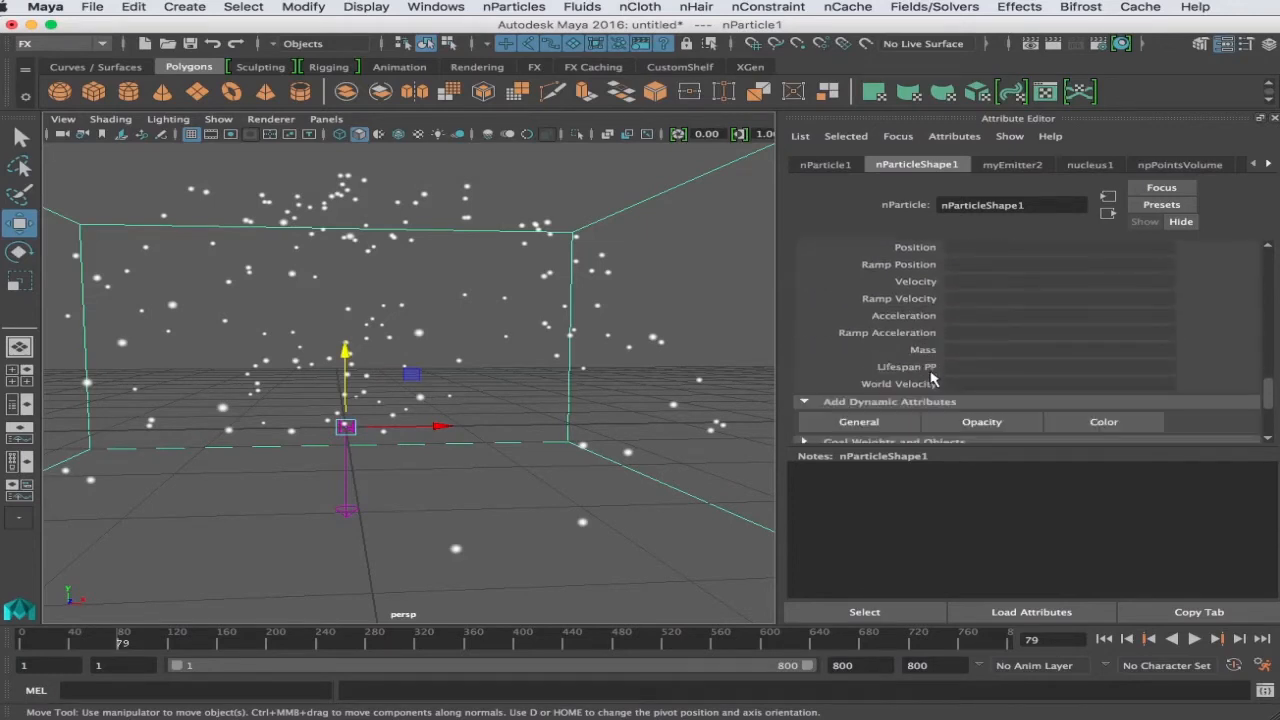
pyautogui.scroll(2, 933, 372)
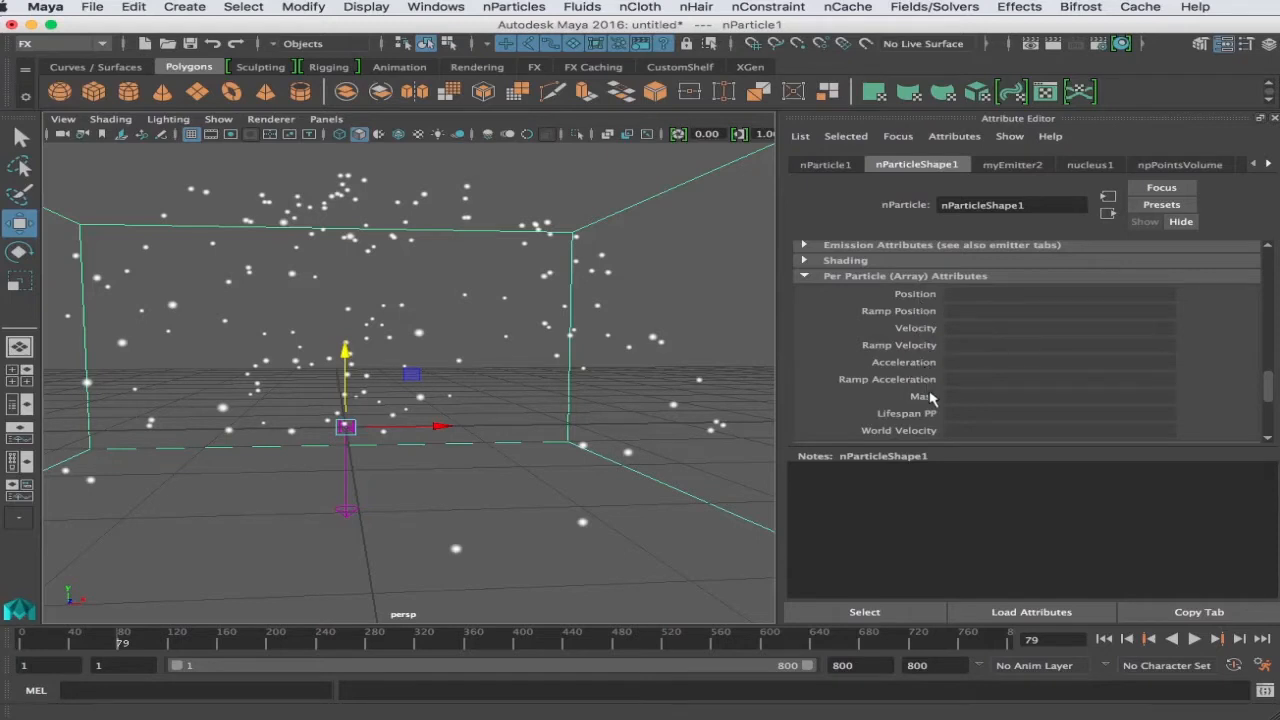
pyautogui.scroll(-2, 930, 397)
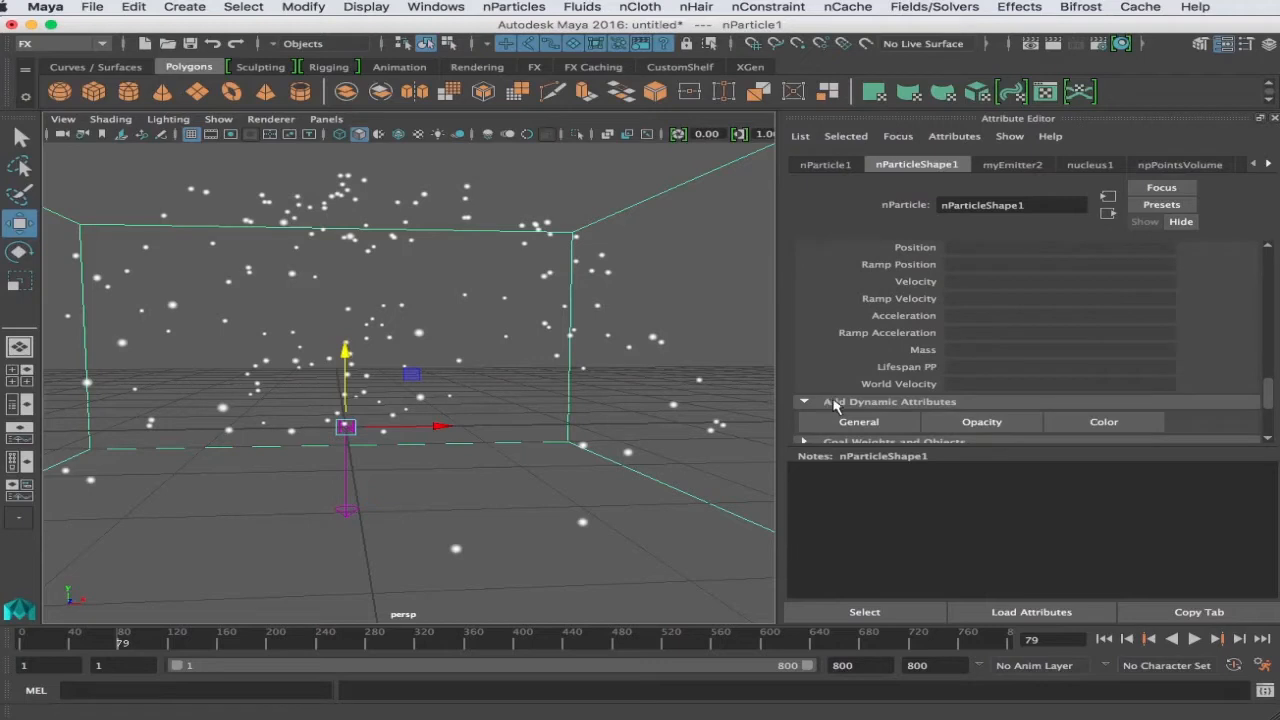
pyautogui.click(978, 422)
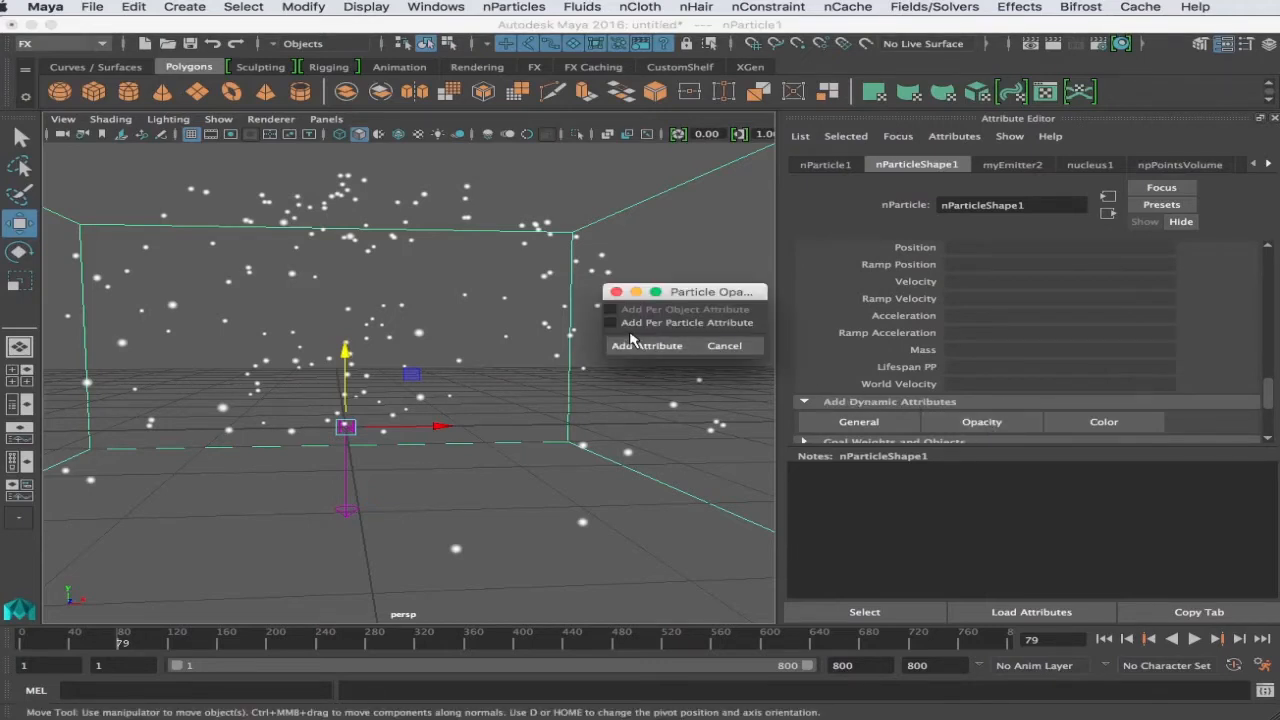
pyautogui.click(612, 322)
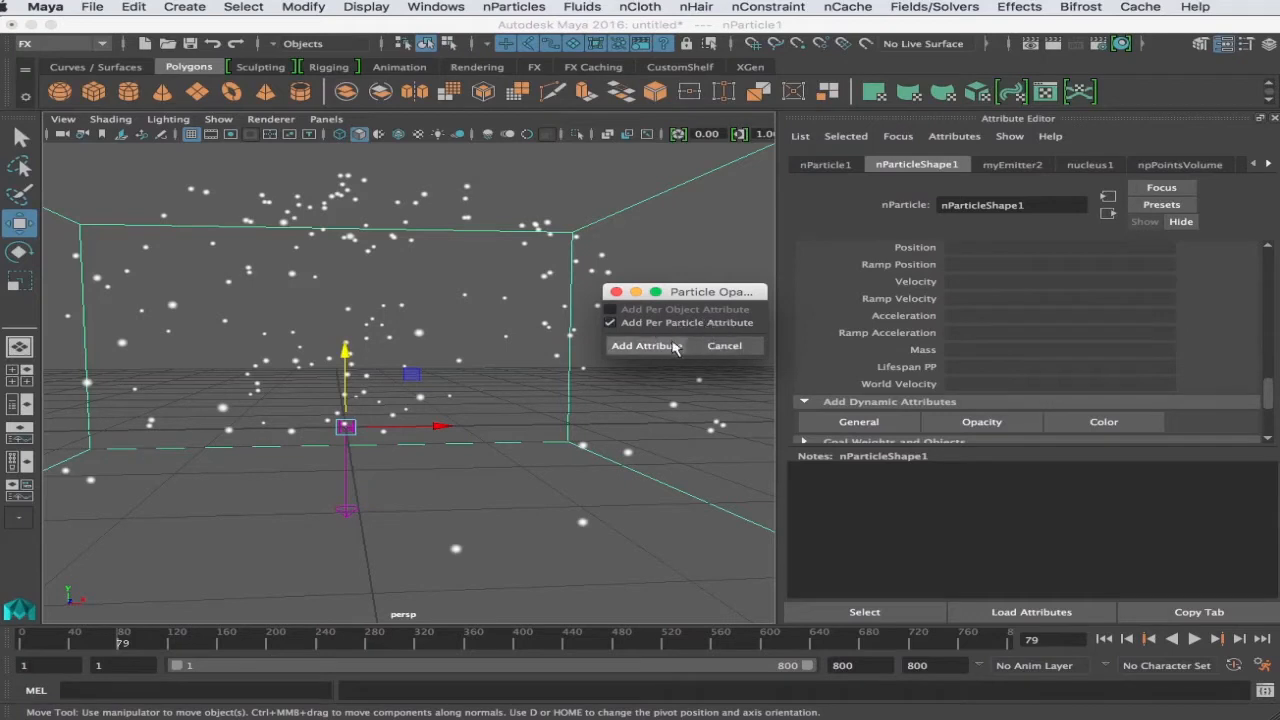
pyautogui.click(648, 346)
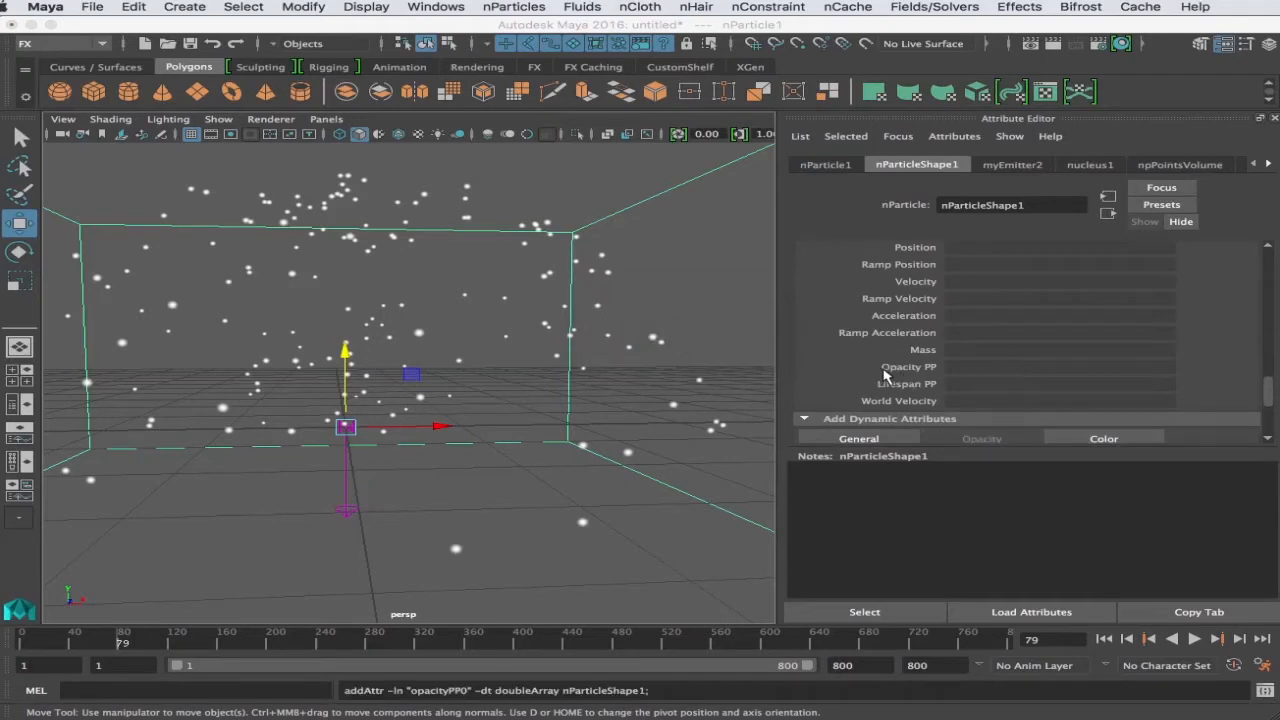
# Step: Create a new ramp for Opacity PP with Input U at None and Input V at Particle's Age
pyautogui.rightClick(992, 374)
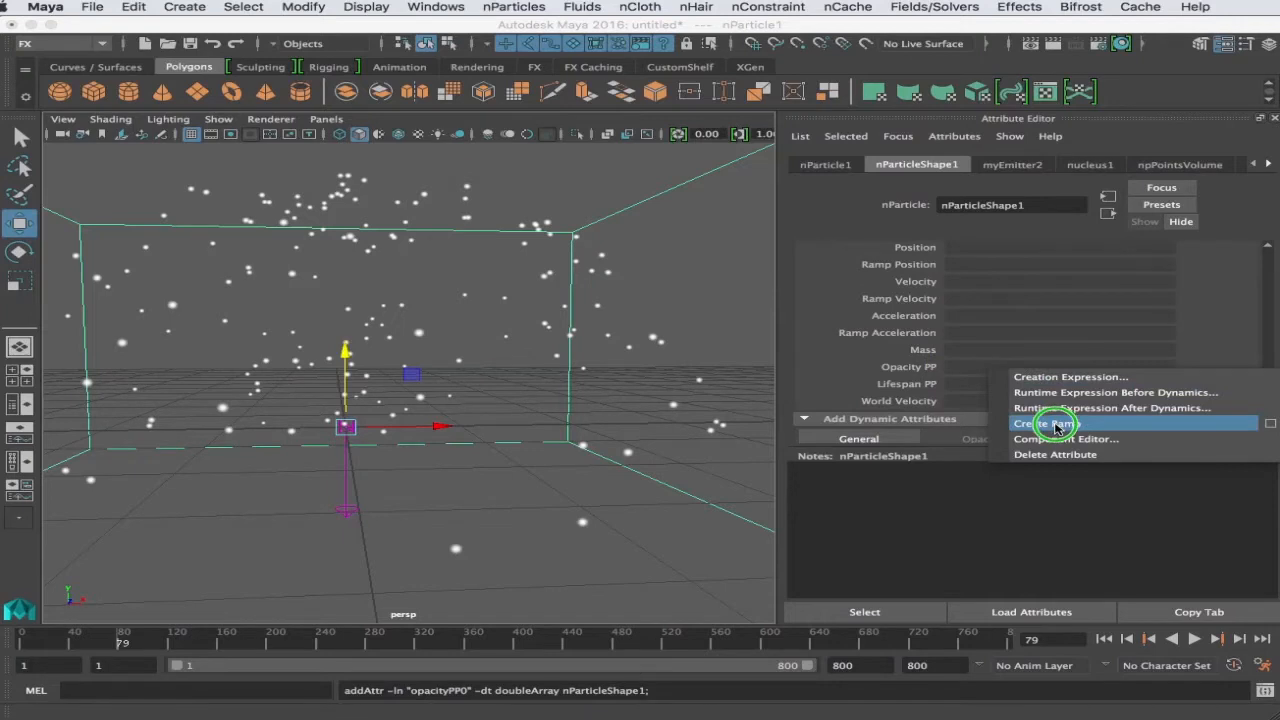
pyautogui.click(1269, 426)
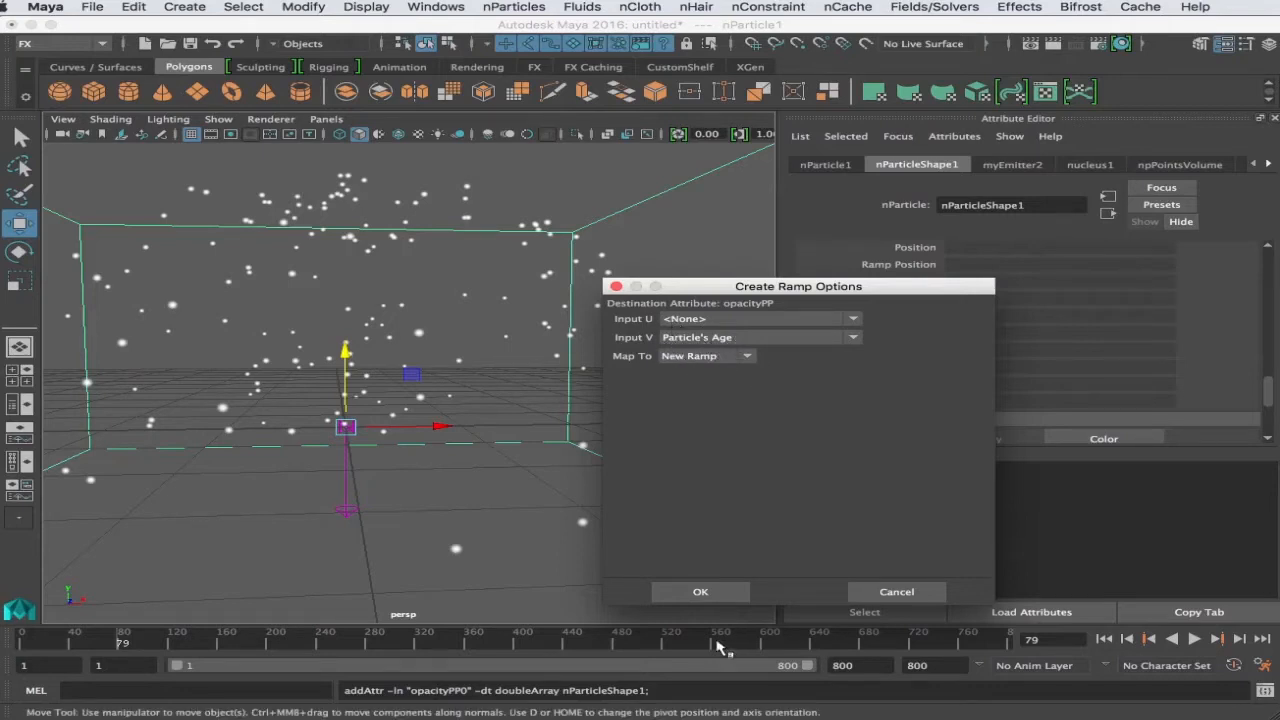
pyautogui.click(705, 593)
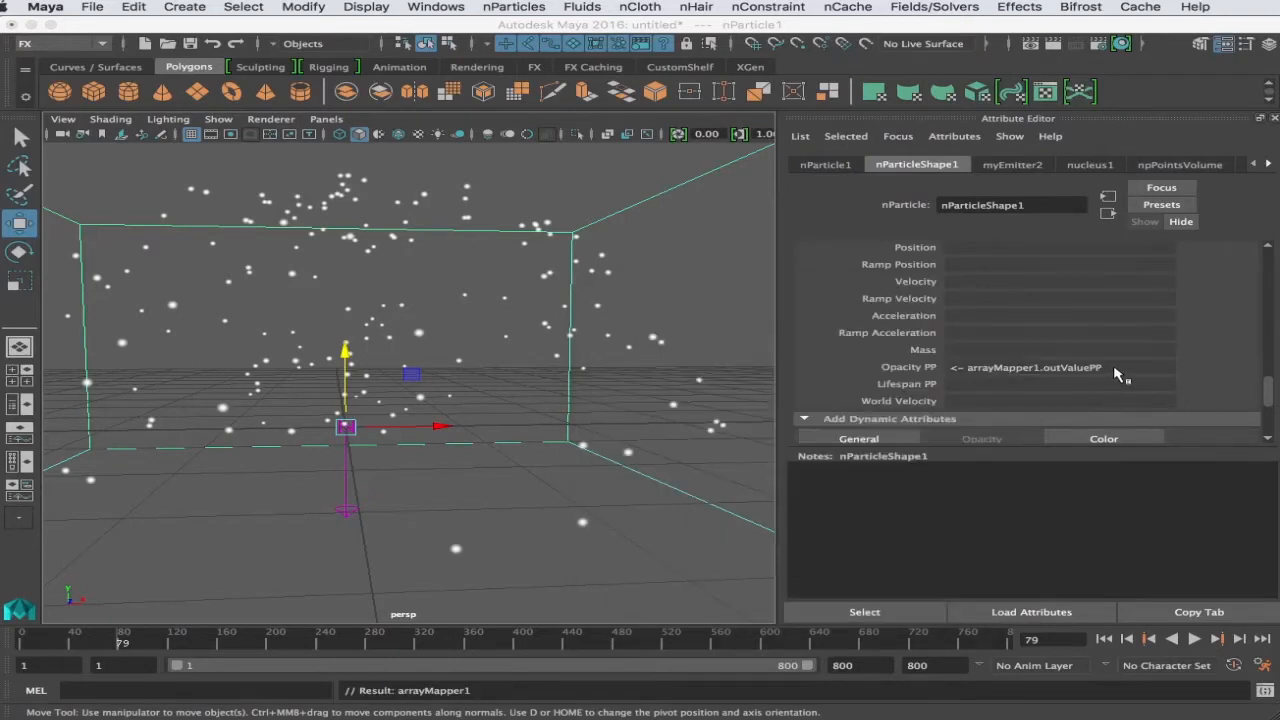
# Step: Resize the Maya window as needed and open the ramp that drives Opacity PP for editing
pyautogui.moveTo(1102, 368); pyautogui.dragTo(1218, 370, button='middle')
pyautogui.moveTo(1219, 364)
pyautogui.mouseDown(button='right')
pyautogui.moveTo(1238, 337)
pyautogui.moveTo(1211, 314)
pyautogui.moveTo(1216, 341)
pyautogui.mouseUp(button='right')
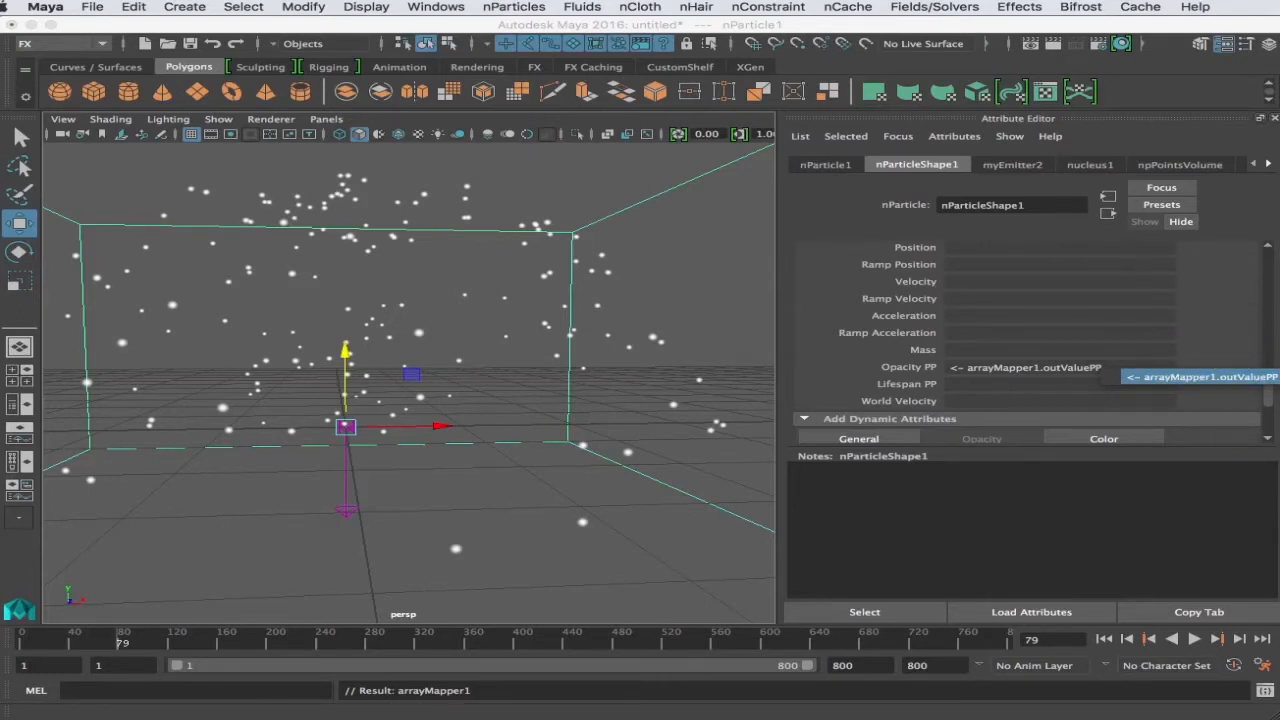
pyautogui.moveTo(1276, 712); pyautogui.dragTo(823, 702)
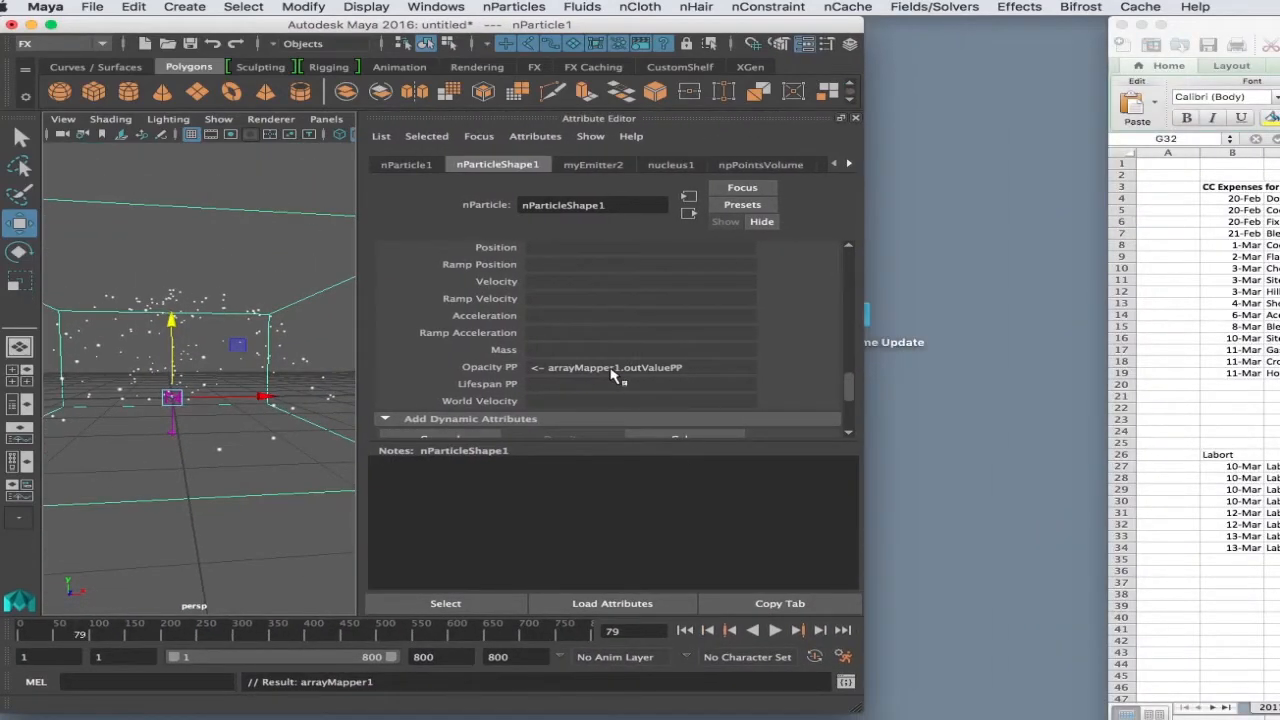
pyautogui.moveTo(612, 370); pyautogui.dragTo(924, 376, button='right')
pyautogui.moveTo(857, 706); pyautogui.dragTo(1268, 703)
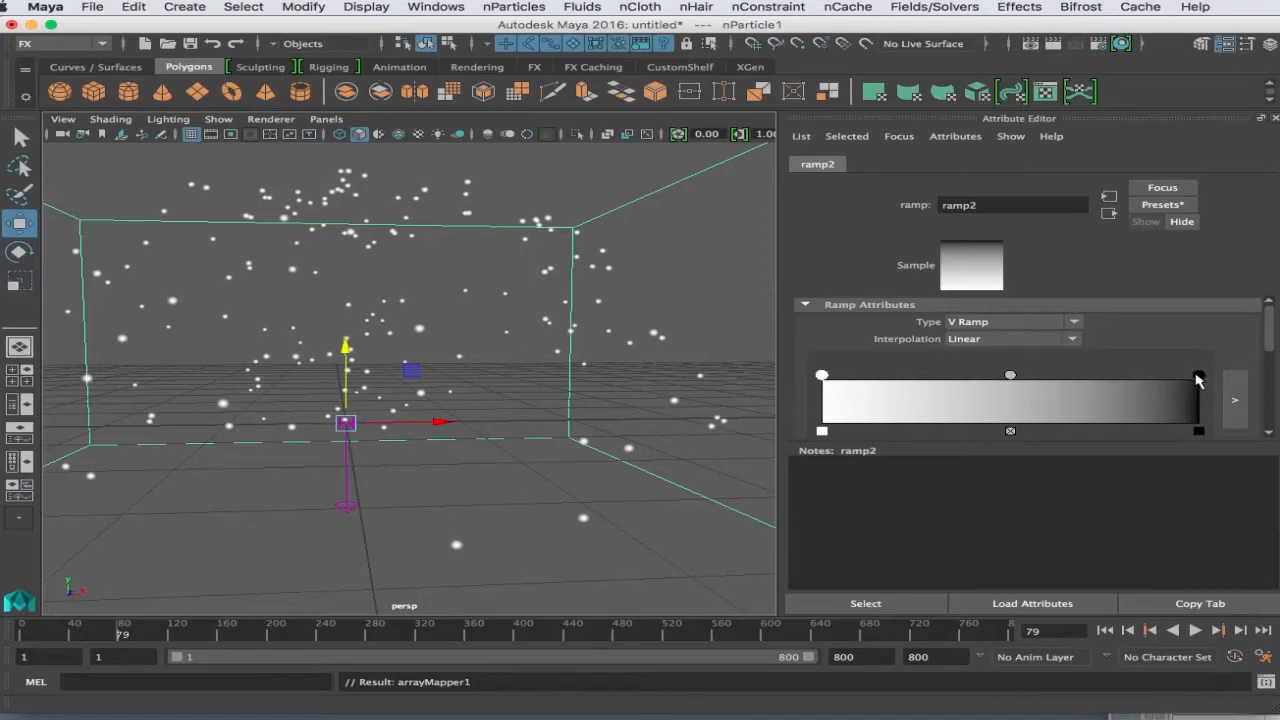
# Step: Move the opacity ramp's middle grey marker to about 0.80 and its black end marker slightly inward
pyautogui.moveTo(1199, 380)
pyautogui.mouseDown()
pyautogui.moveTo(1167, 380)
pyautogui.moveTo(1199, 380)
pyautogui.mouseUp()
pyautogui.moveTo(1012, 375); pyautogui.dragTo(1096, 388)
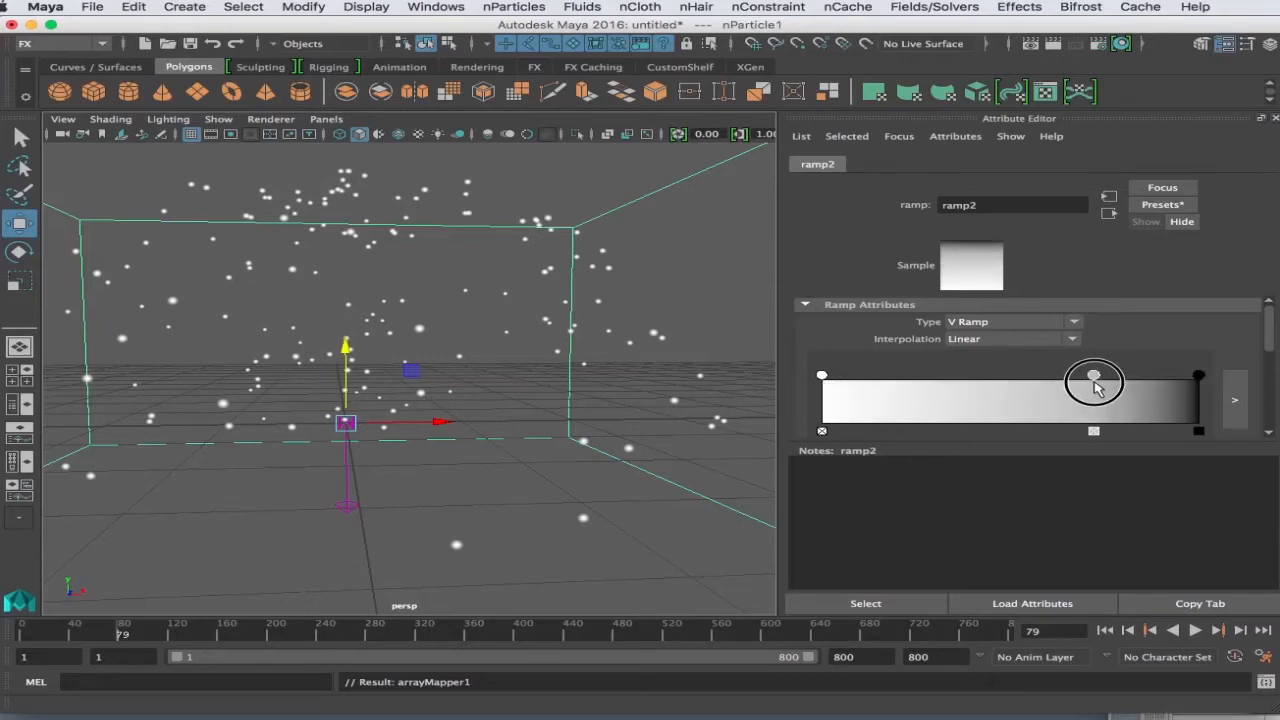
pyautogui.moveTo(1199, 377); pyautogui.dragTo(1190, 377)
pyautogui.moveTo(1093, 376); pyautogui.dragTo(1122, 376)
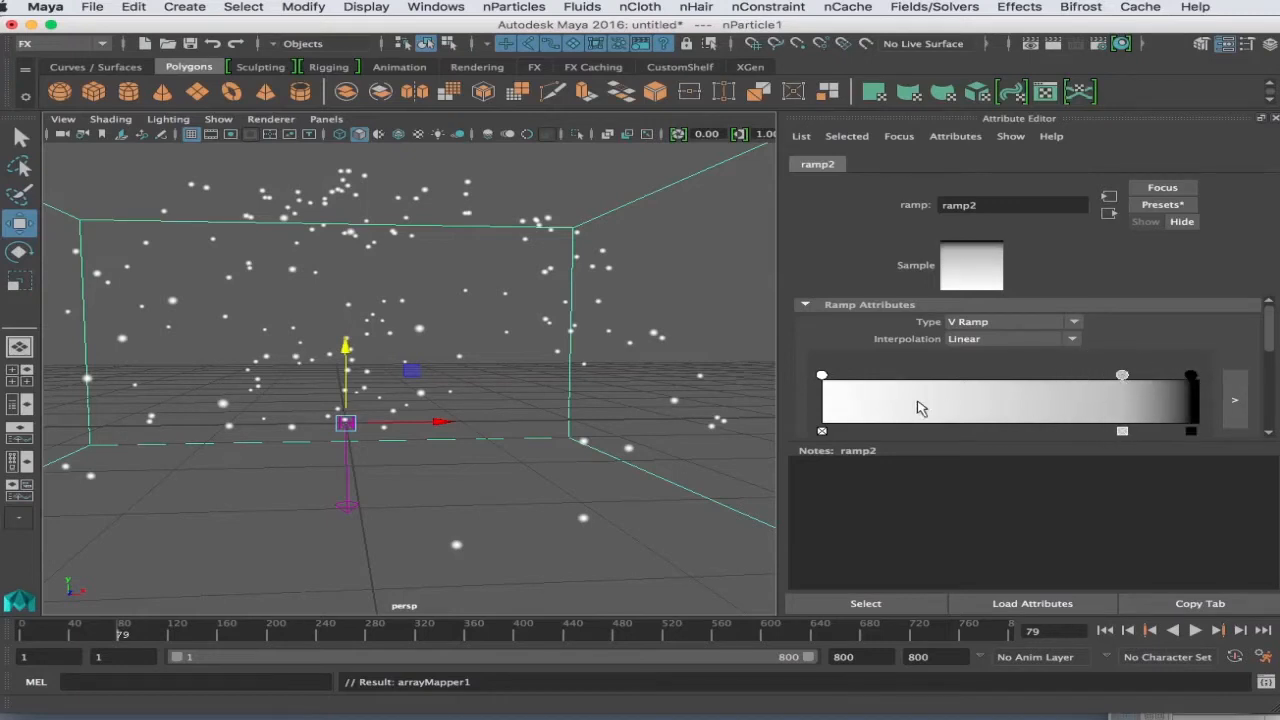
# Step: Add a marker near the start of the opacity ramp and set the first marker's colour to black
pyautogui.moveTo(960, 374); pyautogui.dragTo(844, 378)
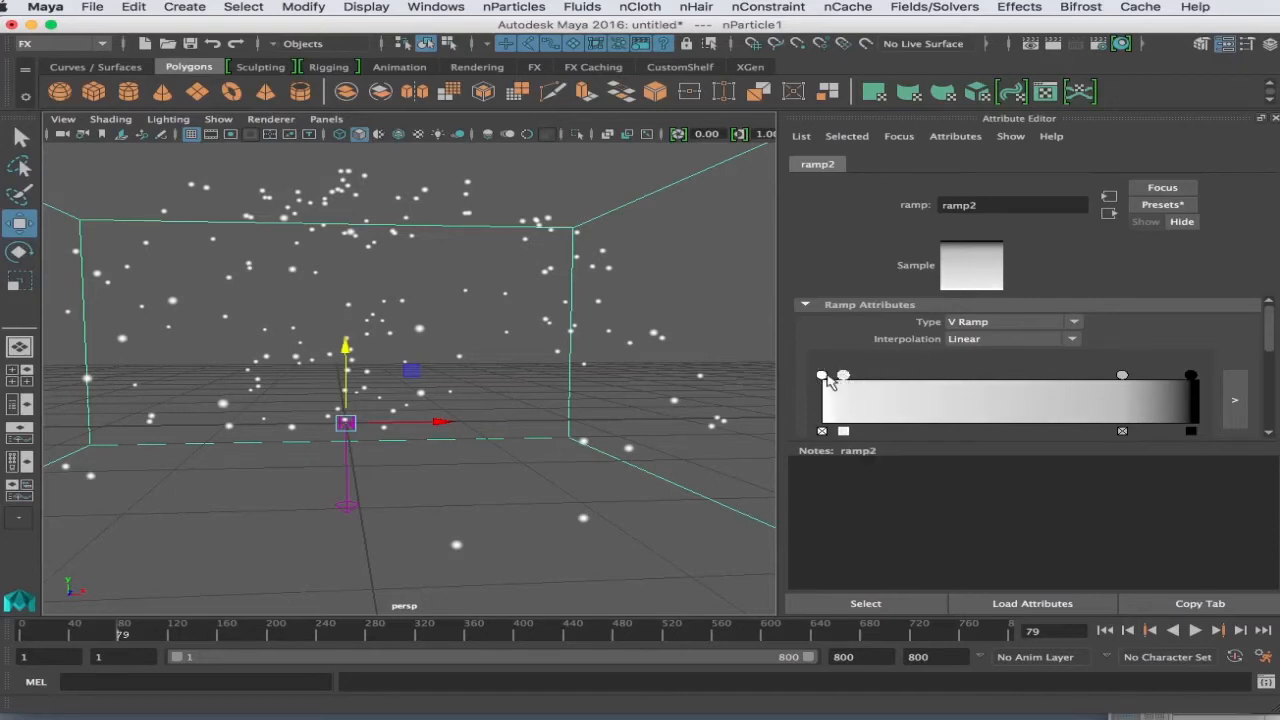
pyautogui.click(822, 377)
pyautogui.scroll(-3, 872, 393)
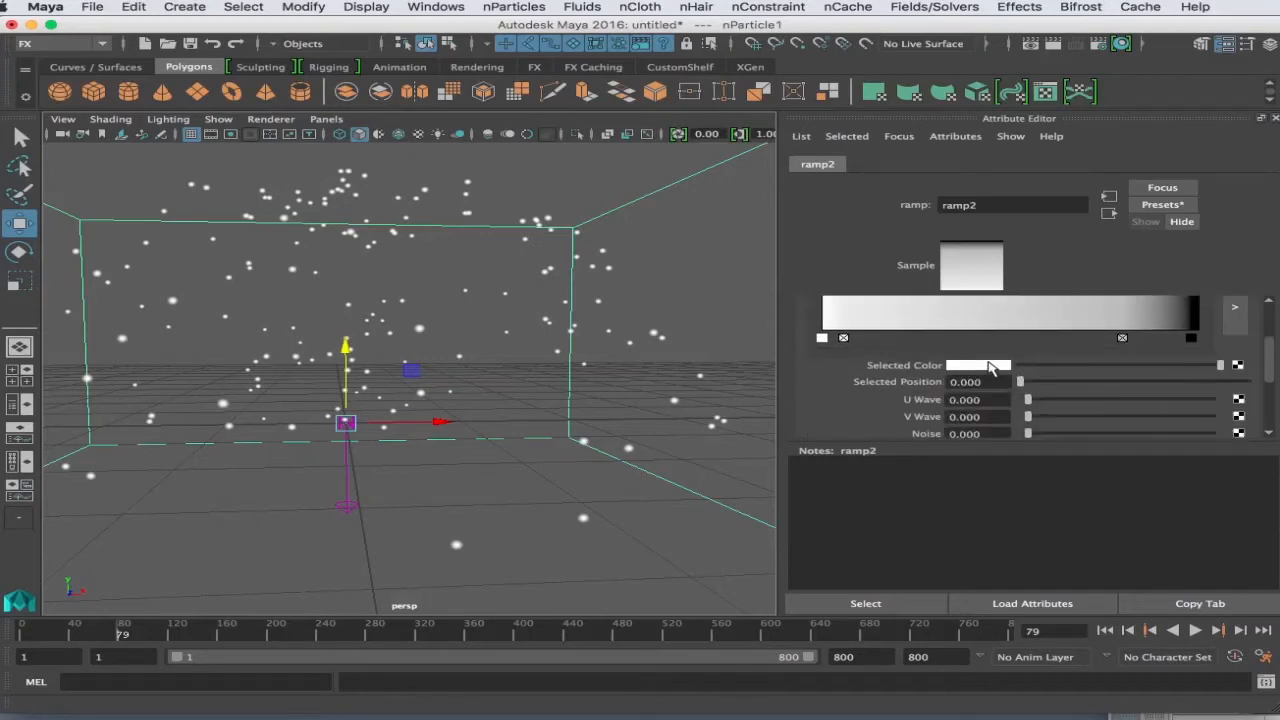
pyautogui.scroll(3, 989, 367)
pyautogui.scroll(-3, 989, 367)
pyautogui.click(980, 366)
pyautogui.moveTo(1100, 383); pyautogui.dragTo(1063, 334)
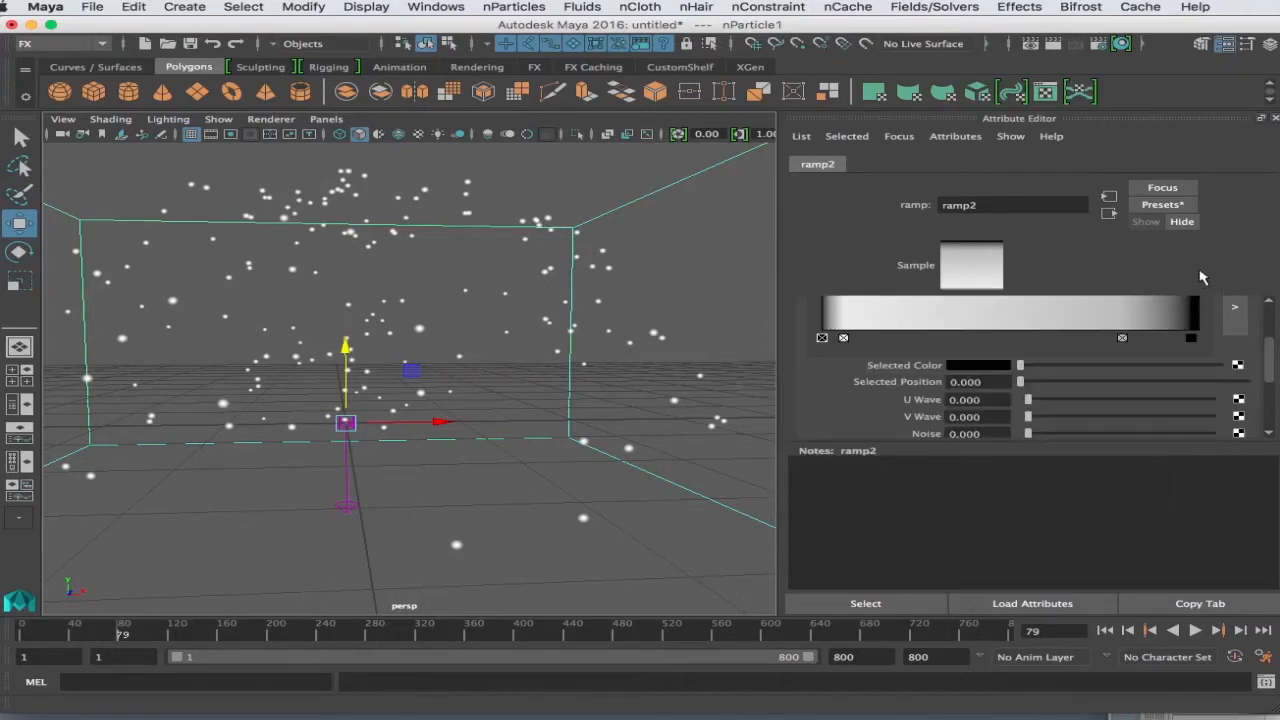
# Step: Make both inner ramp markers white, placing the later one at about 0.69 and the black end marker at about 0.96
pyautogui.click(843, 339)
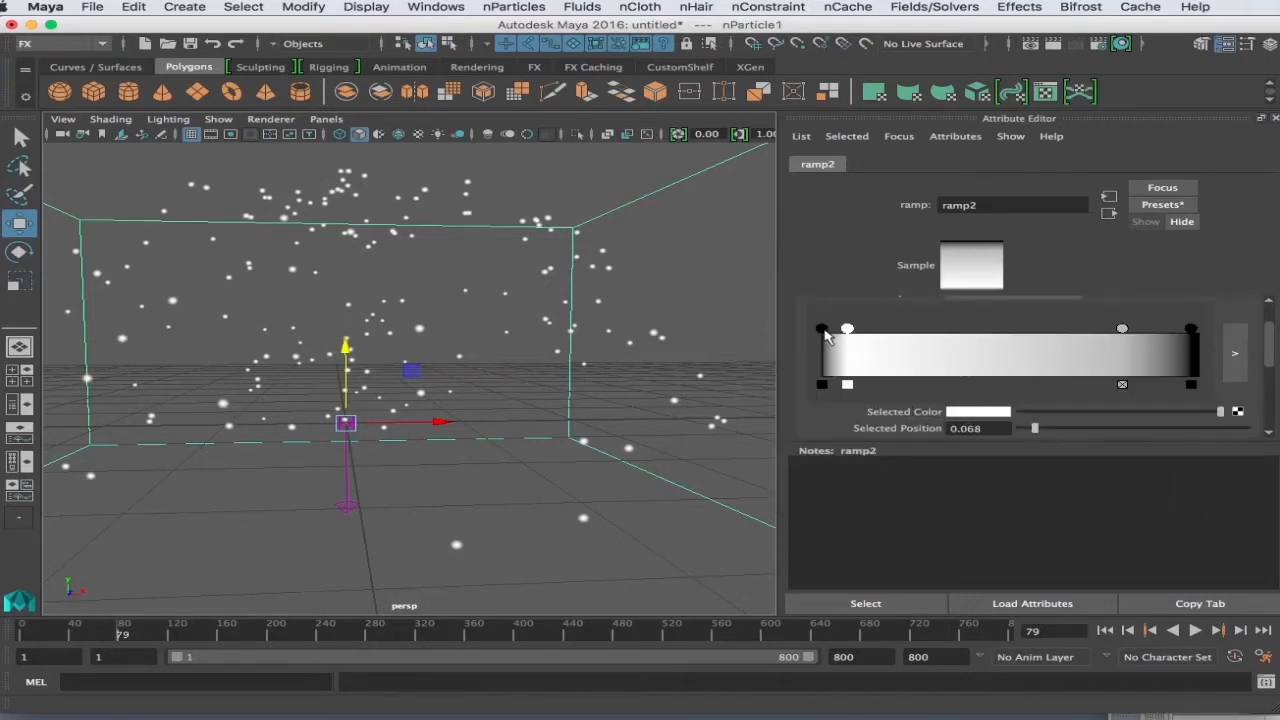
pyautogui.moveTo(847, 333); pyautogui.dragTo(844, 333)
pyautogui.click(1121, 331)
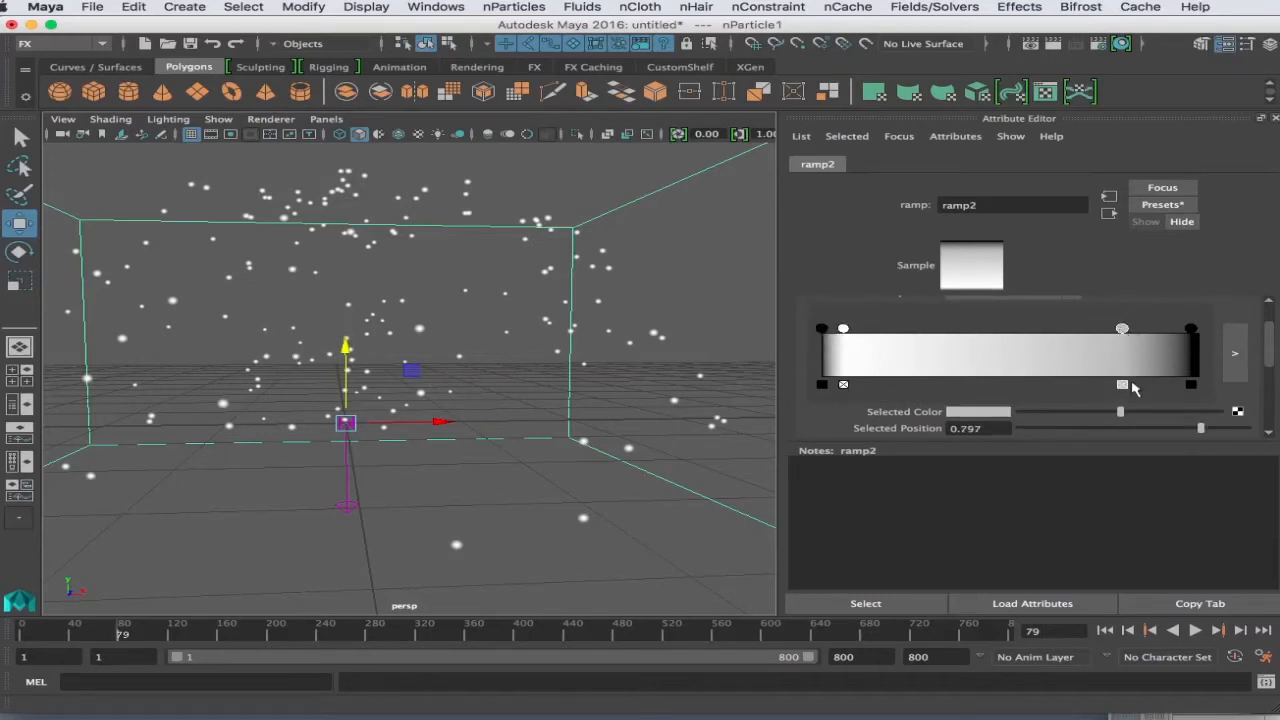
pyautogui.click(980, 412)
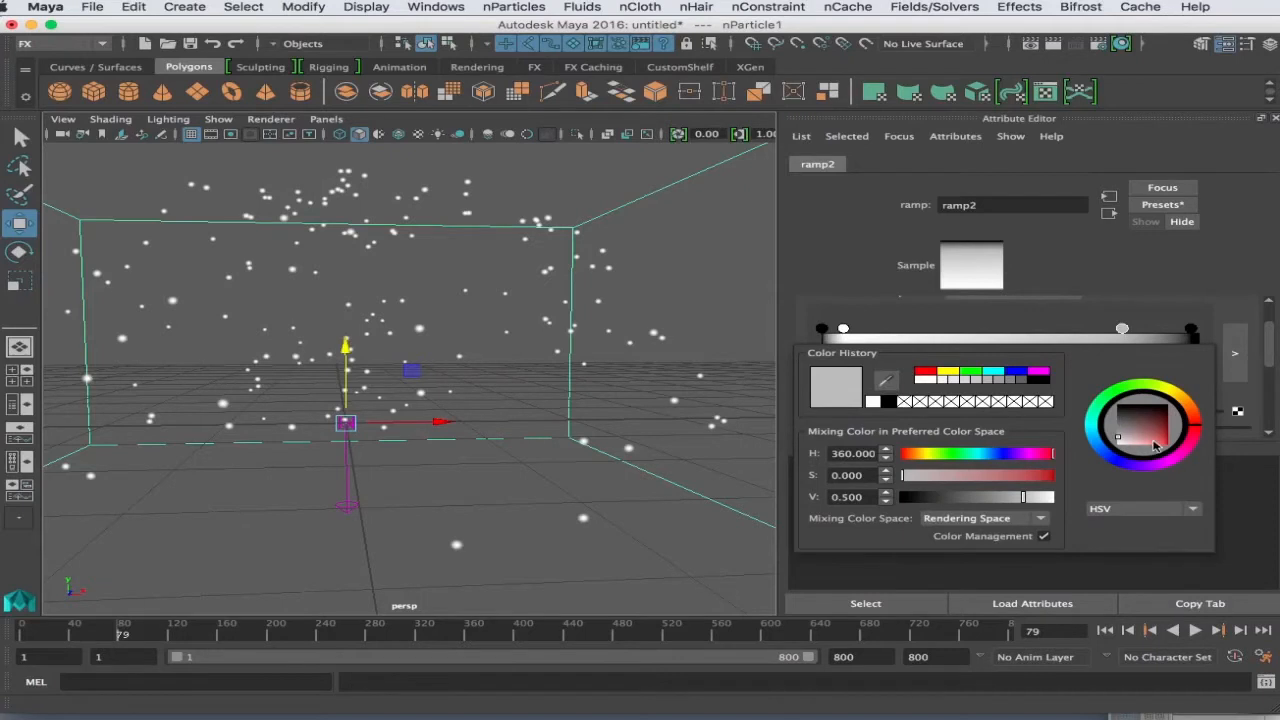
pyautogui.moveTo(1155, 447); pyautogui.dragTo(1120, 410)
pyautogui.moveTo(1122, 329); pyautogui.dragTo(1085, 332)
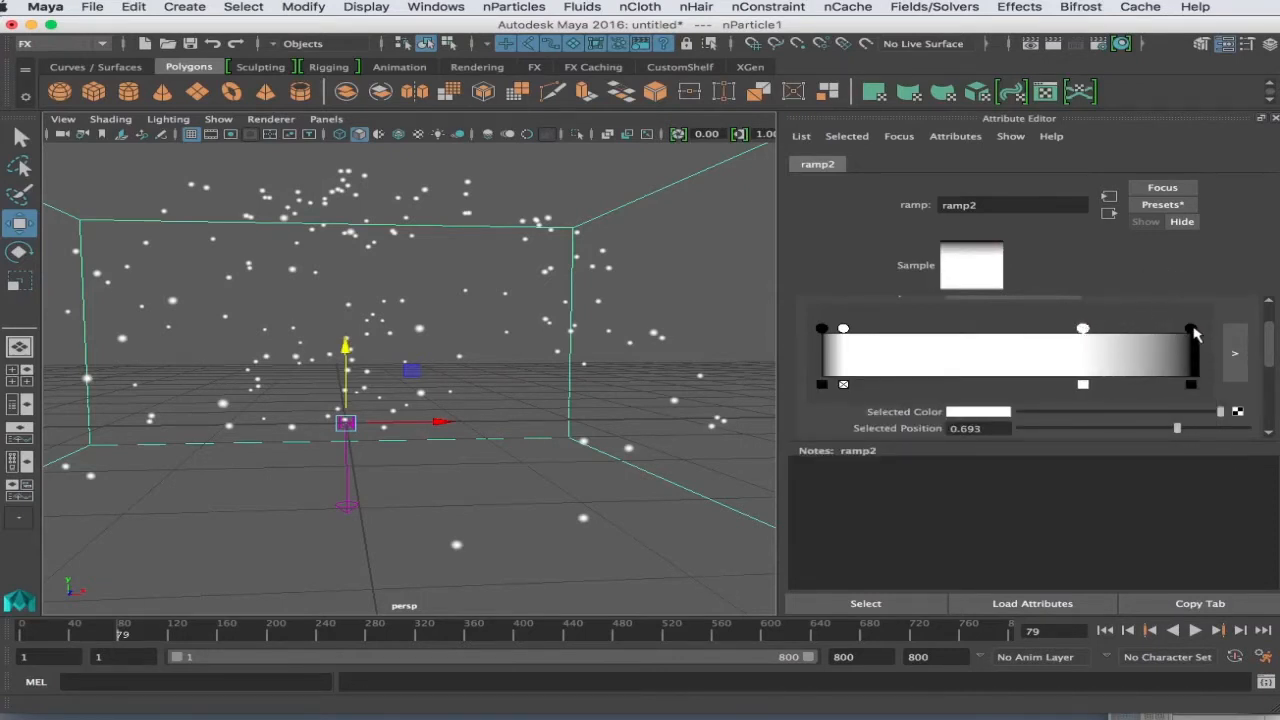
pyautogui.moveTo(1192, 330); pyautogui.dragTo(1185, 331)
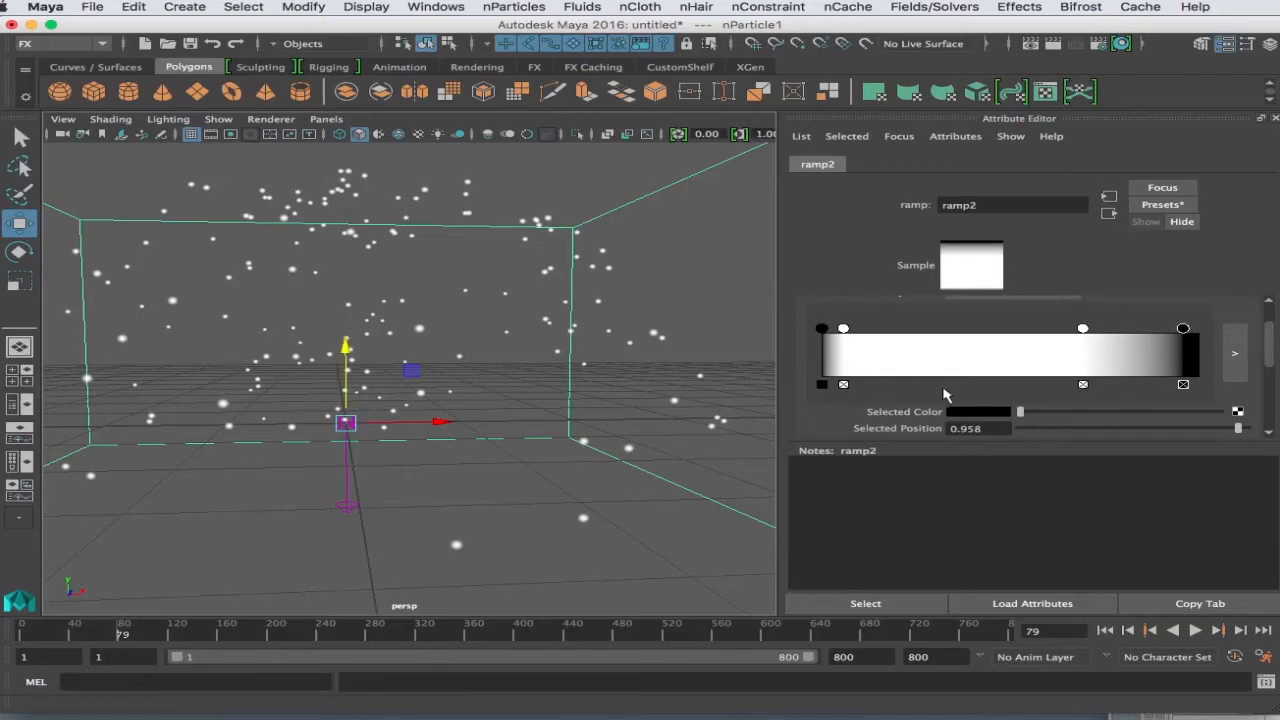
# Step: Deselect the particles, play the simulation from the start and examine their opacity from different angles
pyautogui.click(713, 300)
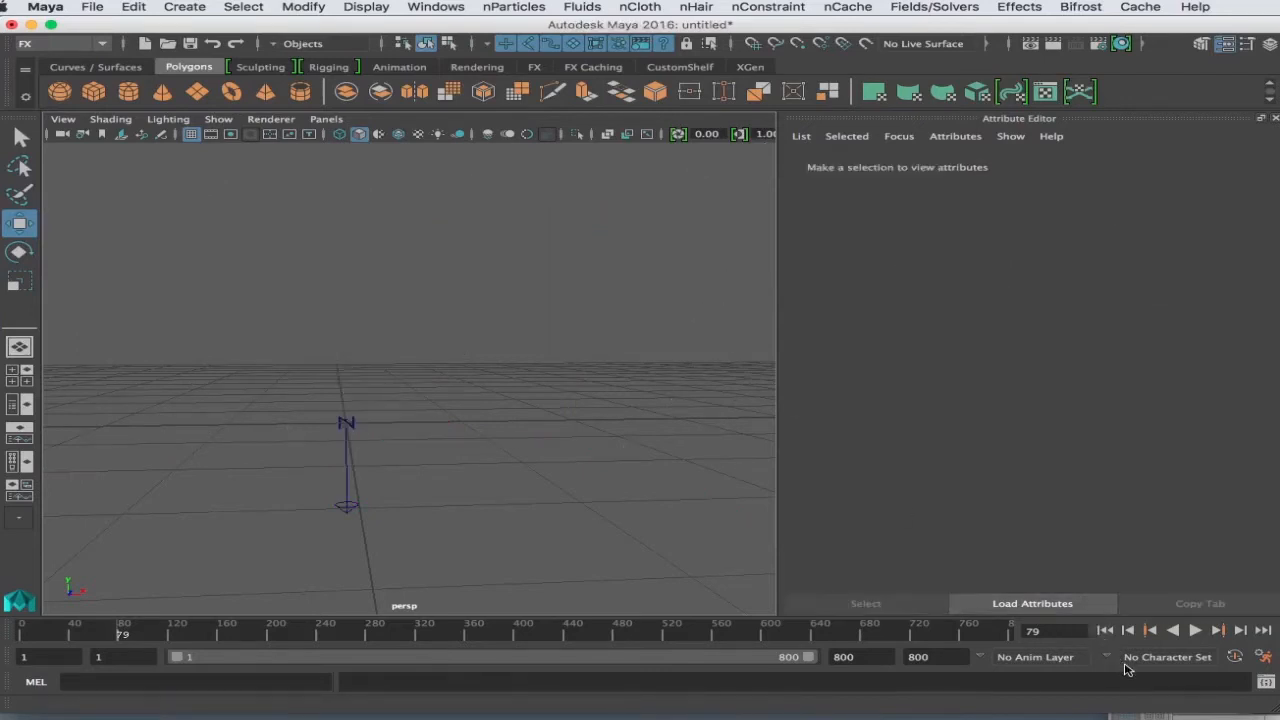
pyautogui.click(22, 630)
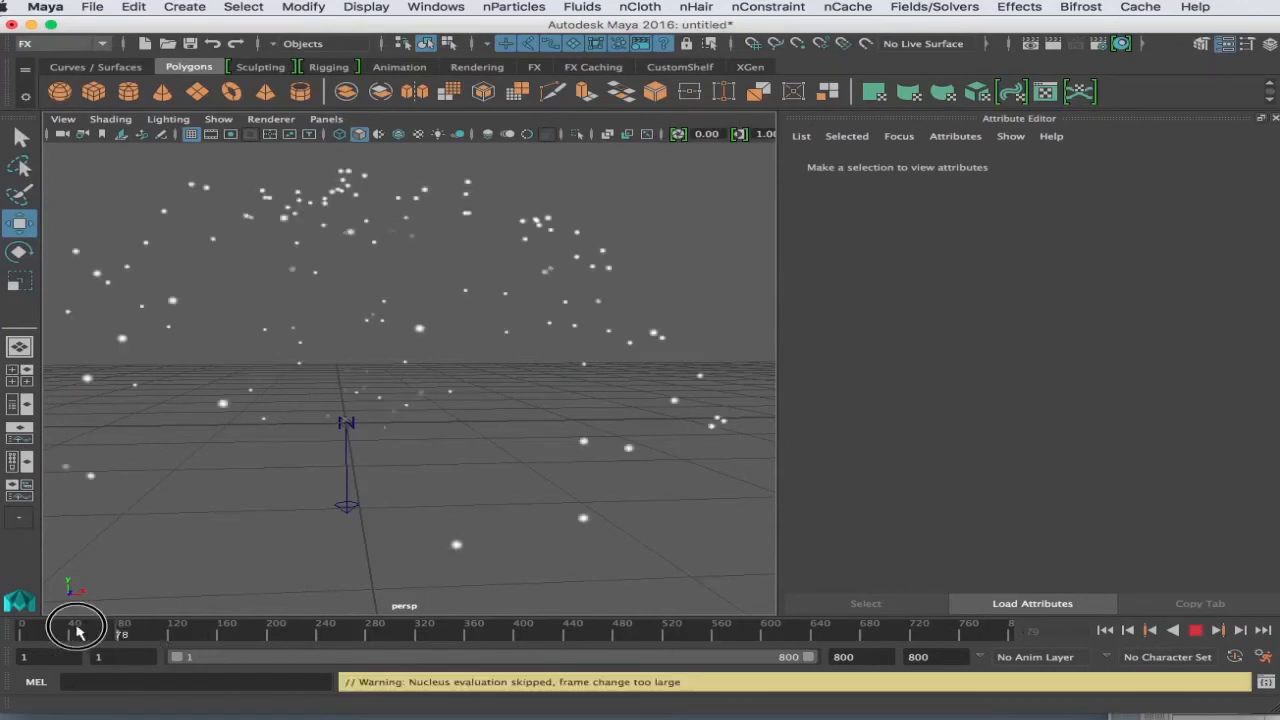
pyautogui.click(1195, 630)
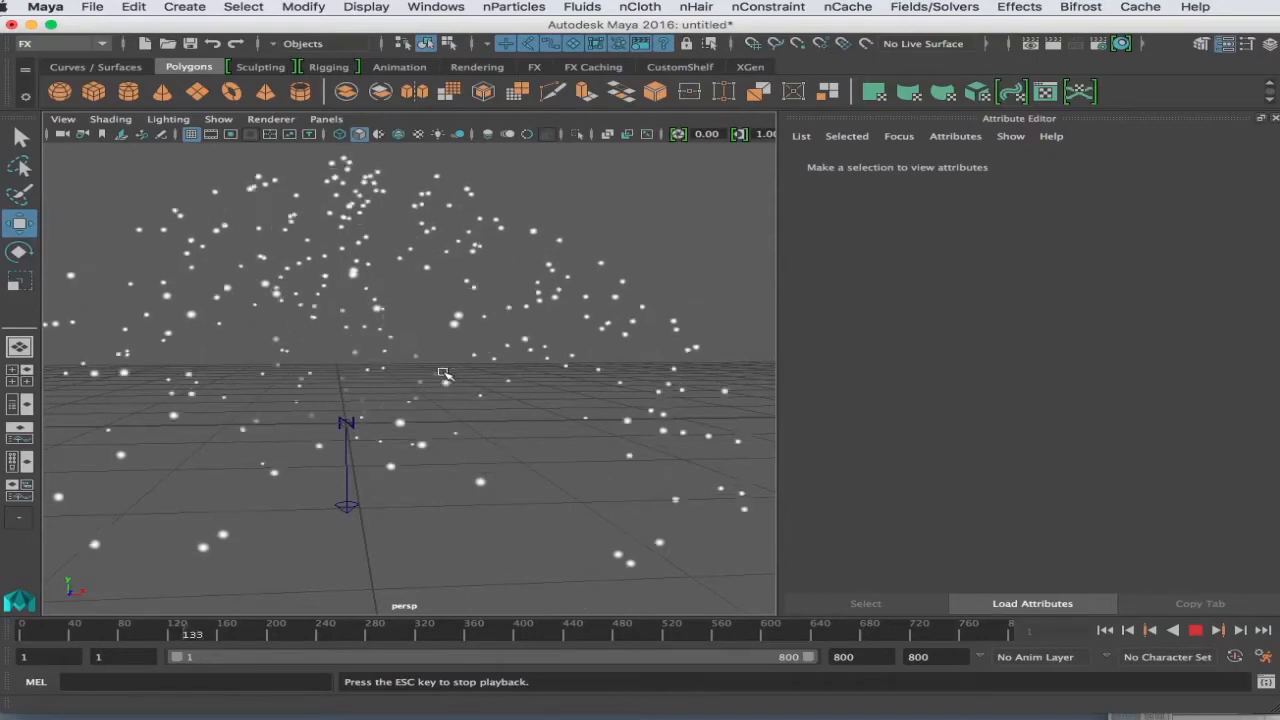
pyautogui.scroll(-5, 532, 416)
pyautogui.keyDown('alt'); pyautogui.moveTo(577, 490); pyautogui.dragTo(556, 329); pyautogui.keyUp('alt')
pyautogui.scroll(4, 554, 330)
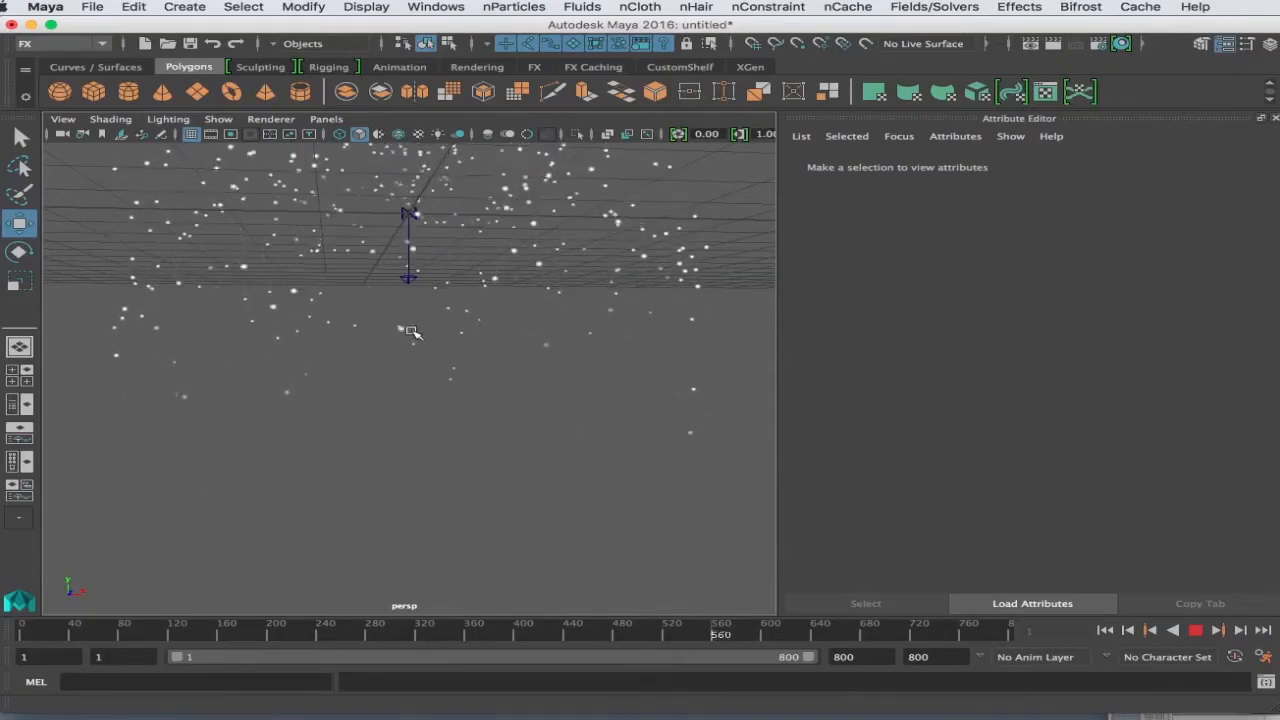
pyautogui.keyDown('alt'); pyautogui.moveTo(405, 330); pyautogui.dragTo(664, 246); pyautogui.keyUp('alt')
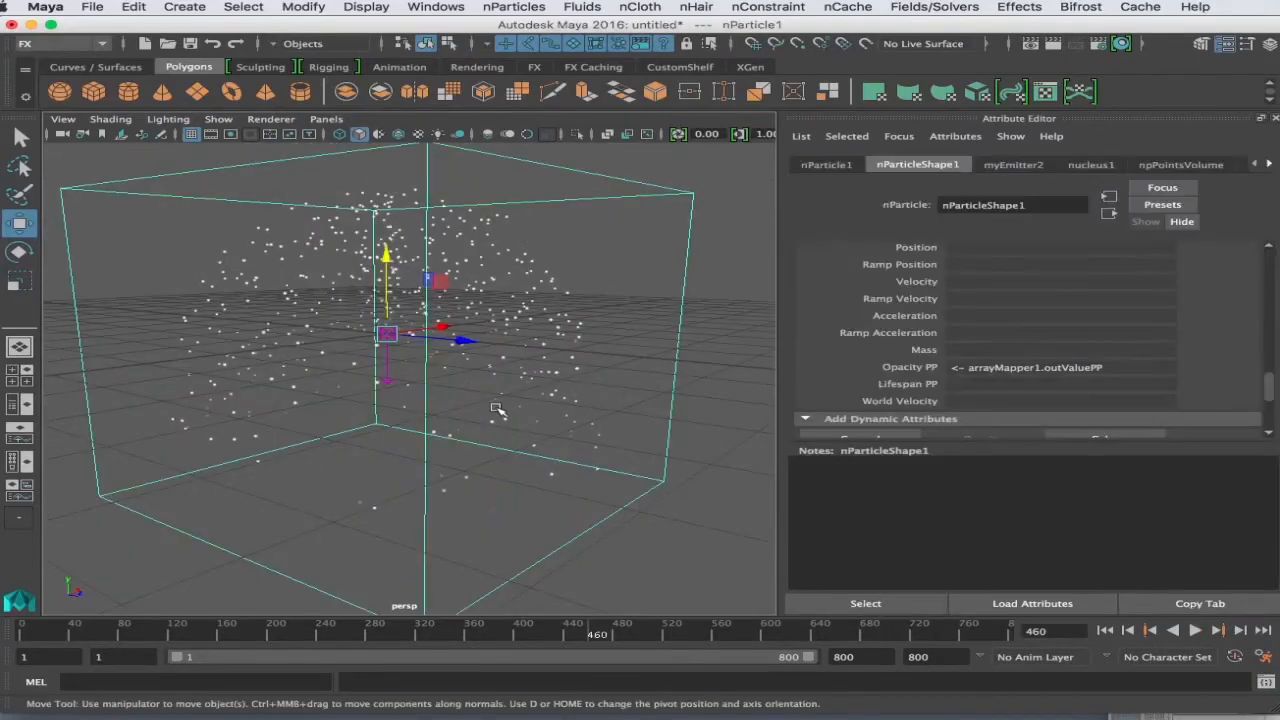
pyautogui.keyDown('alt'); pyautogui.moveTo(497, 409); pyautogui.dragTo(390, 298); pyautogui.keyUp('alt')
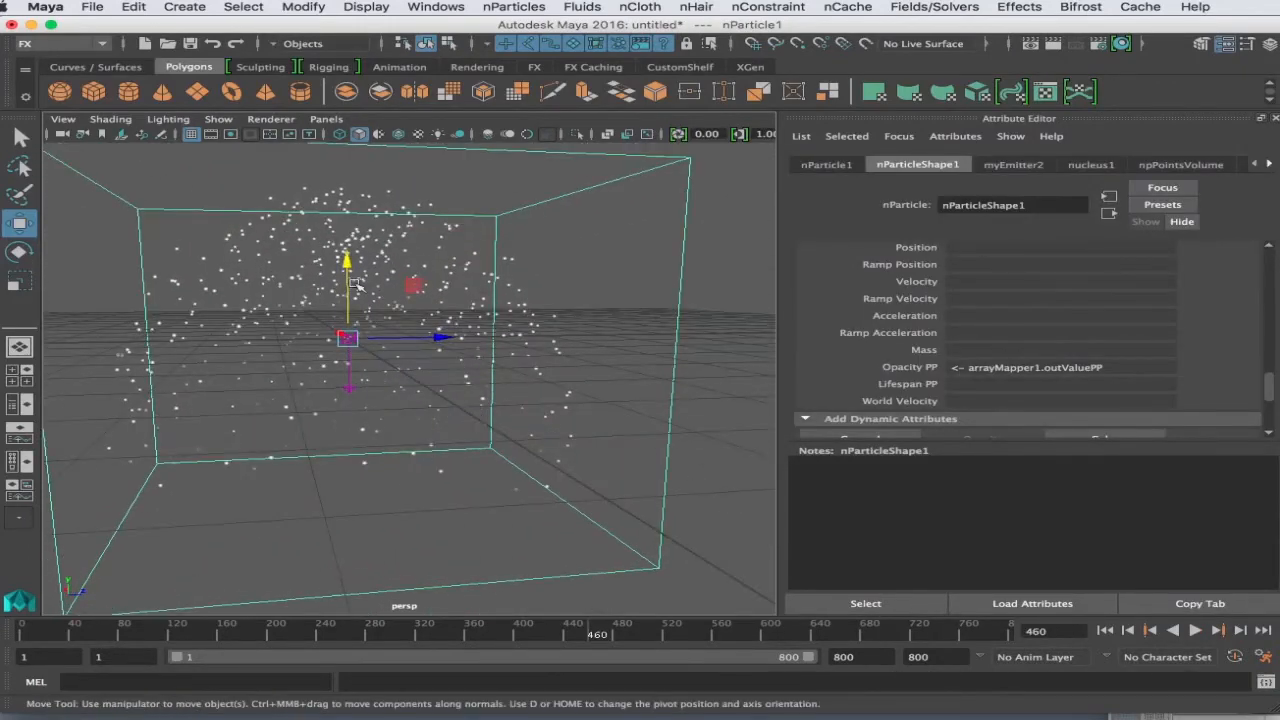
# Step: Resume playback with nothing selected and inspect from below how the falling particles fade with age
pyautogui.click(732, 310)
pyautogui.keyDown('alt'); pyautogui.moveTo(416, 344); pyautogui.dragTo(374, 343); pyautogui.keyUp('alt')
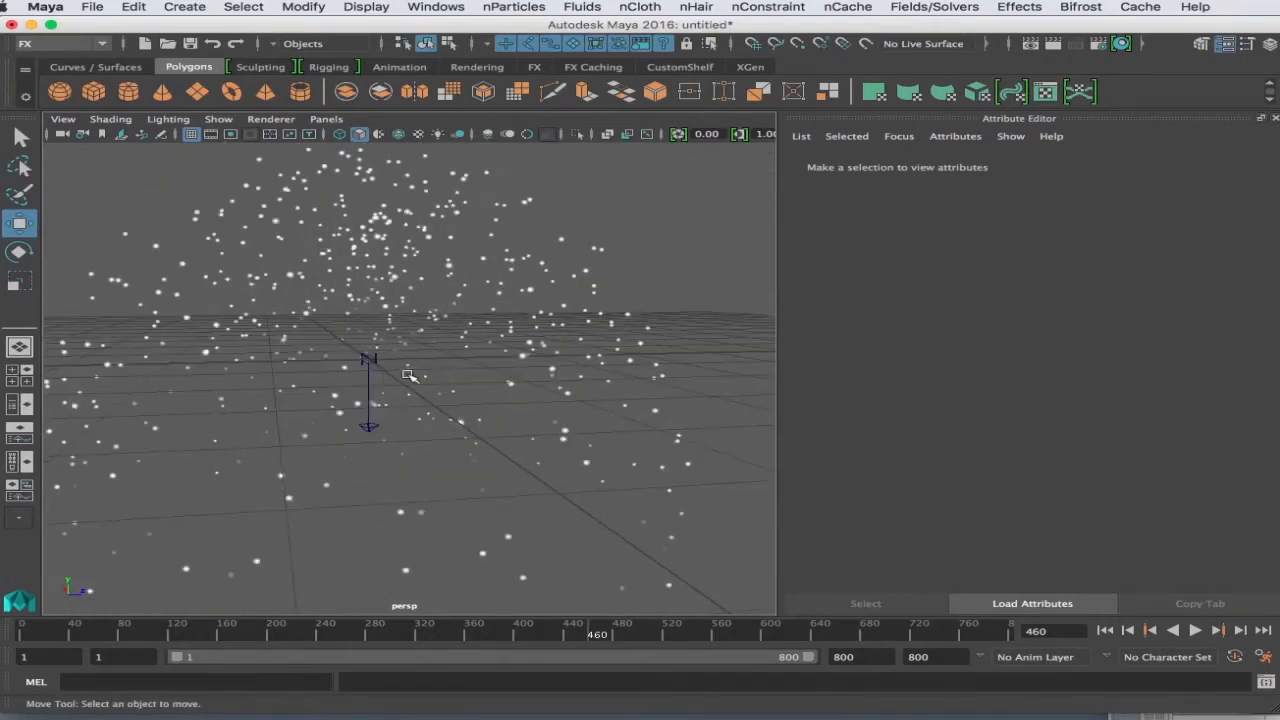
pyautogui.click(1195, 630)
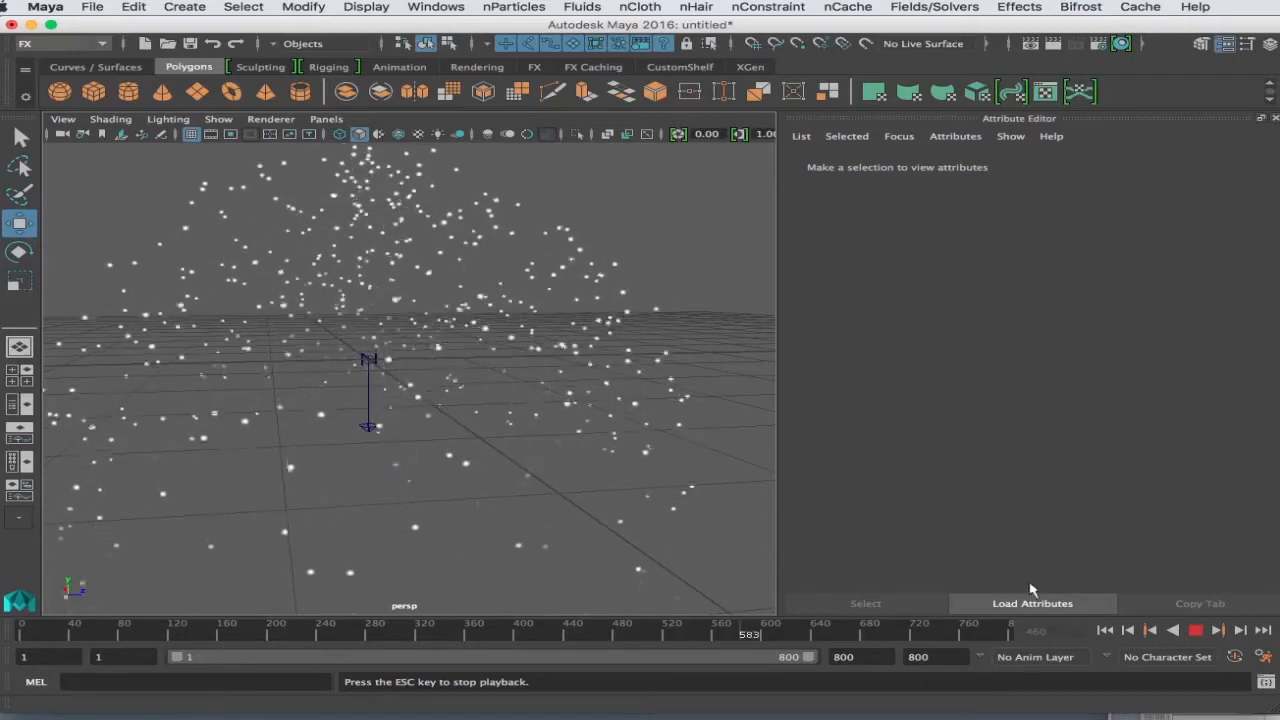
pyautogui.click(1196, 630)
pyautogui.keyDown('alt'); pyautogui.moveTo(390, 483); pyautogui.dragTo(360, 336); pyautogui.keyUp('alt')
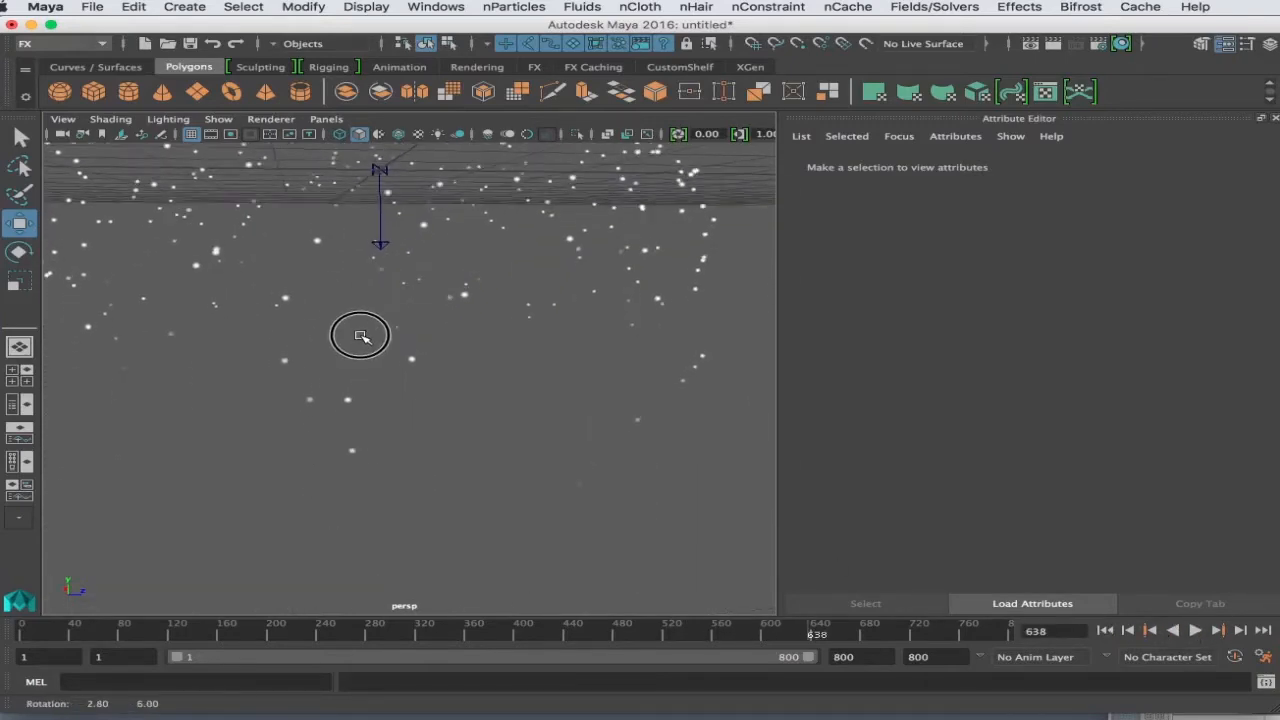
pyautogui.click(1196, 630)
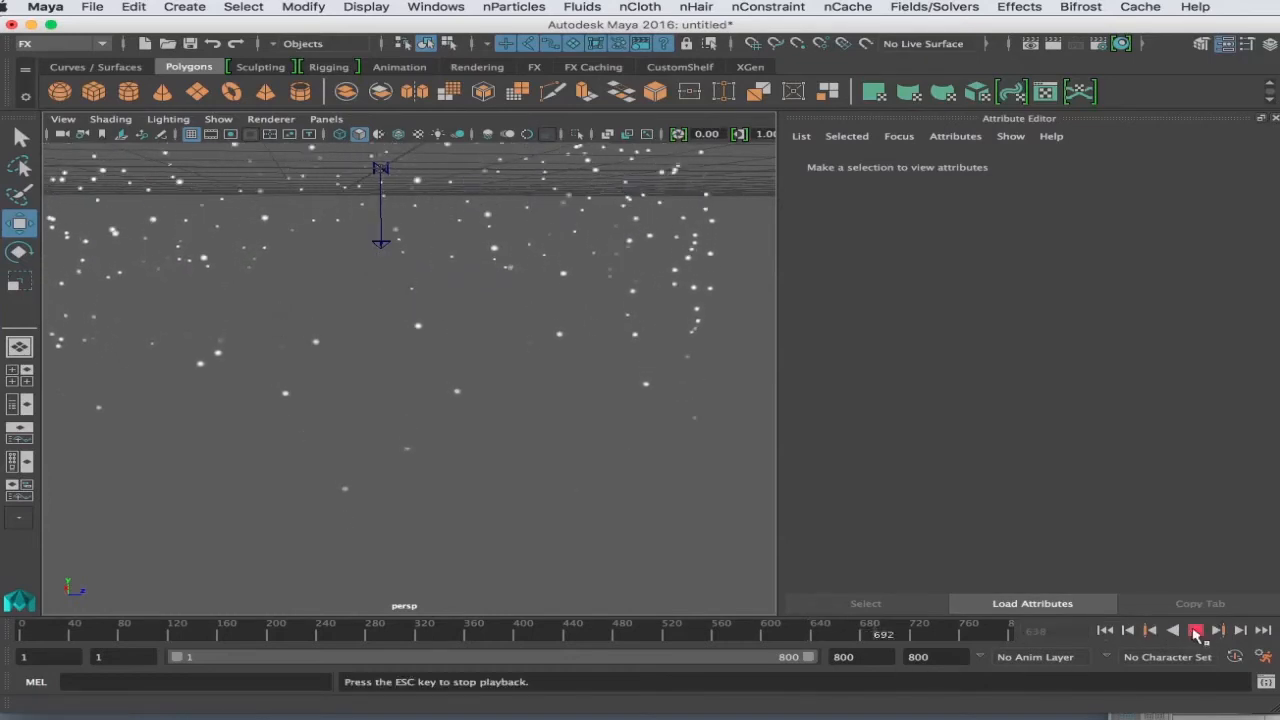
pyautogui.keyDown('alt'); pyautogui.moveTo(623, 480); pyautogui.dragTo(643, 449, button='middle'); pyautogui.keyUp('alt')
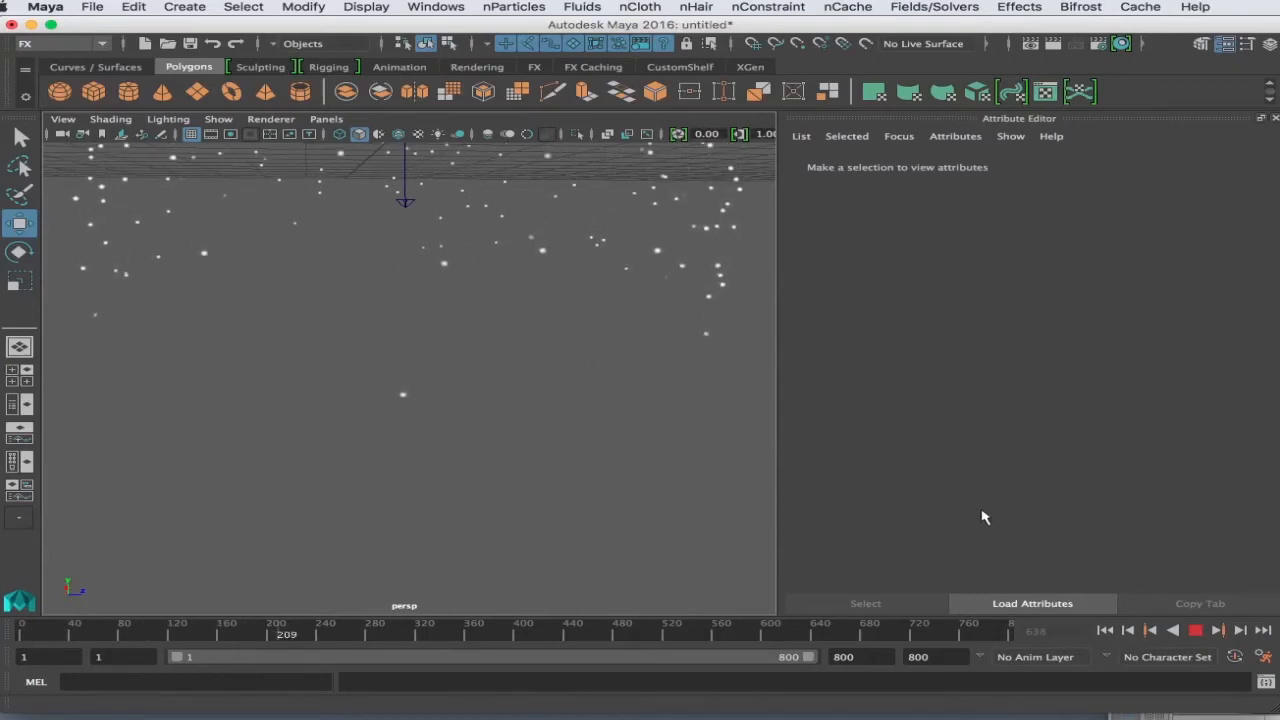
pyautogui.click(1196, 631)
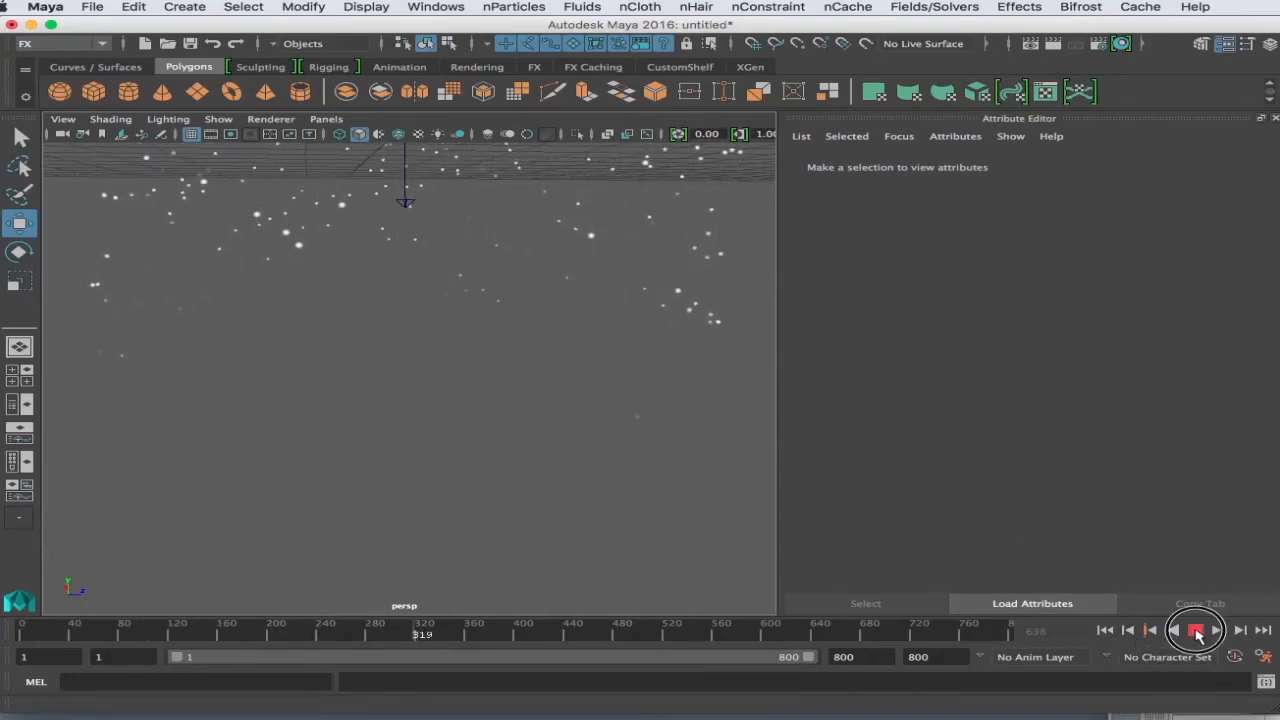
# Step: Create a turbulence field named snowTurbulenceField on the nParticles with Magnitude 5 and Attenuation 1
pyautogui.click(611, 249)
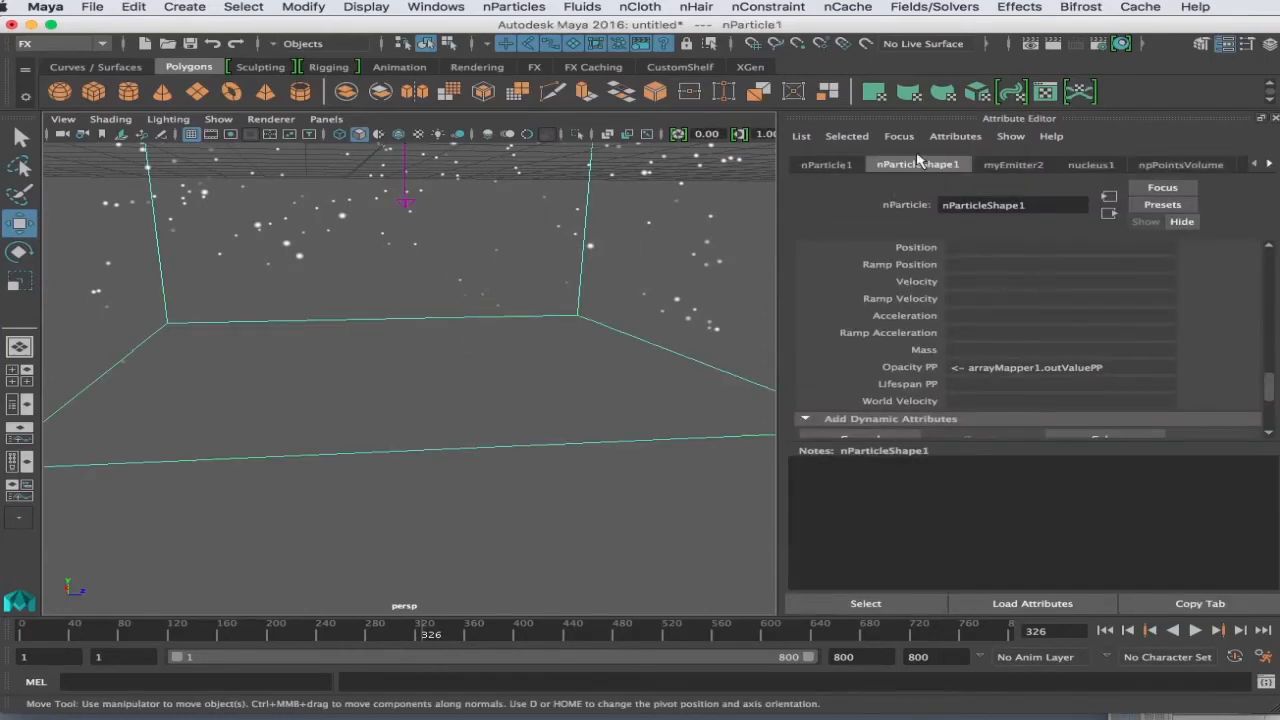
pyautogui.click(911, 7)
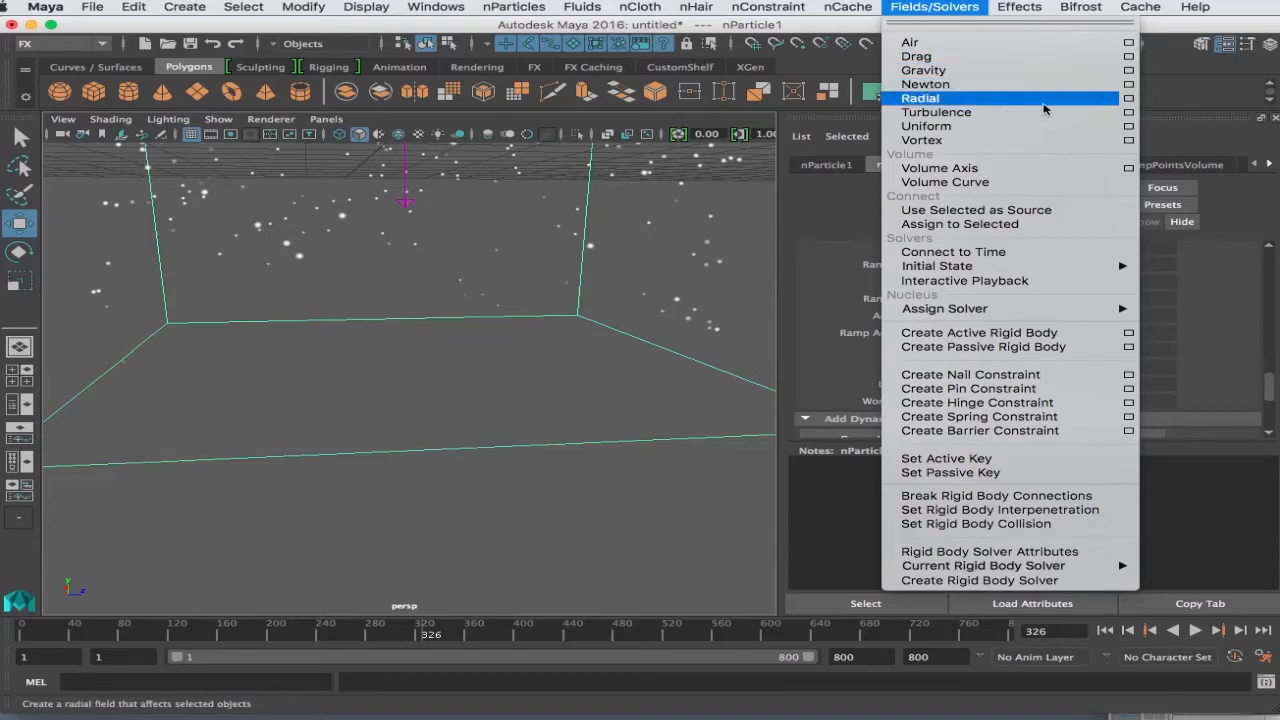
pyautogui.click(1129, 115)
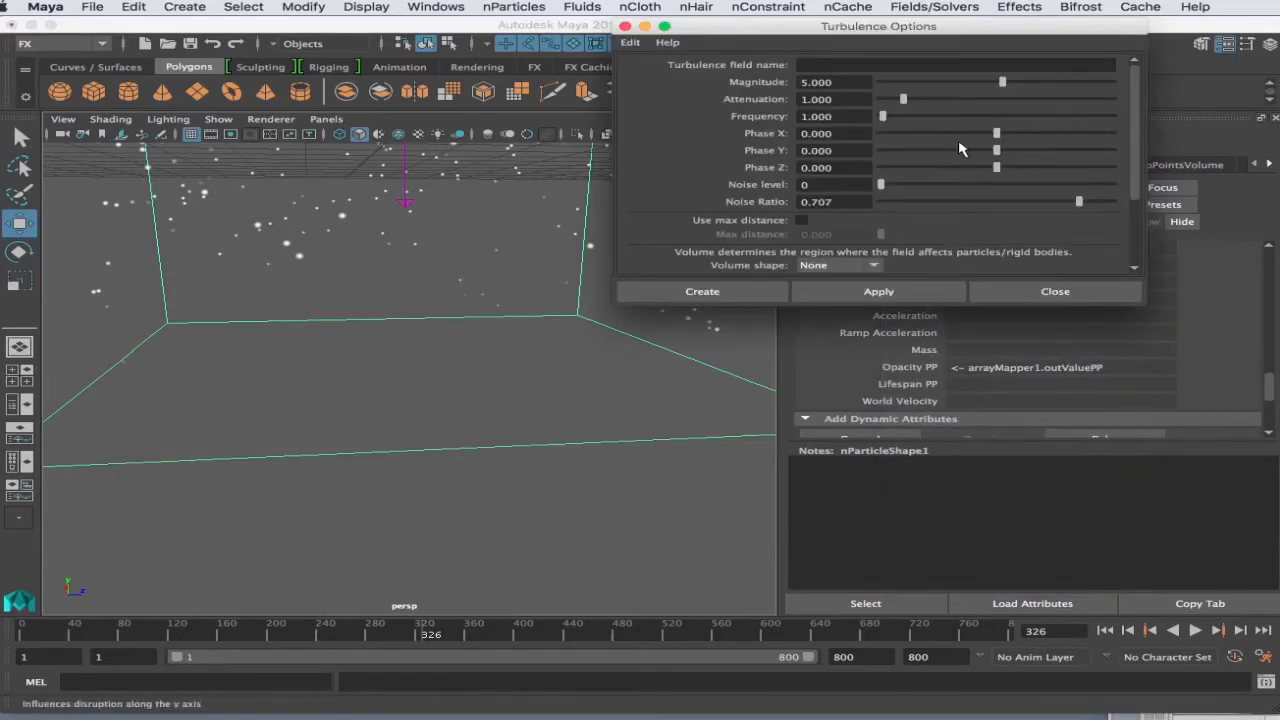
pyautogui.moveTo(744, 33); pyautogui.dragTo(701, 93)
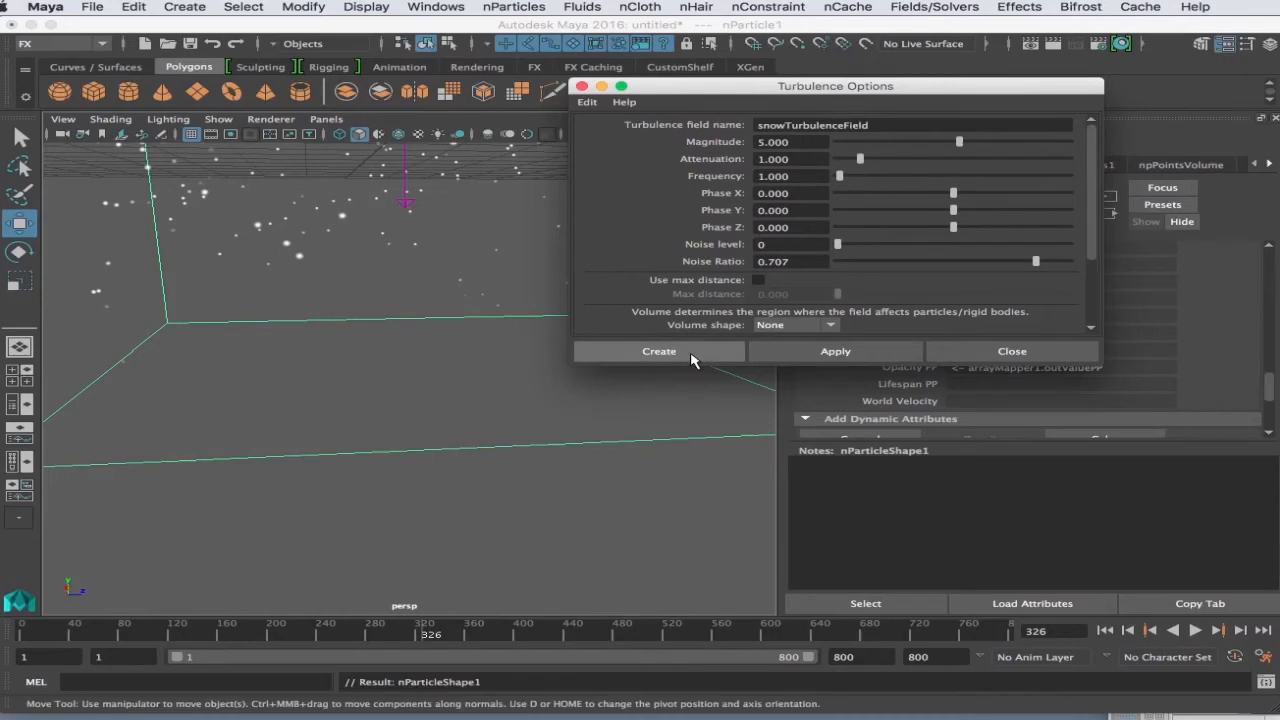
pyautogui.click(660, 351)
# Step: Play the simulation from the first frame and check how the turbulence field affects the particles
pyautogui.press('f')
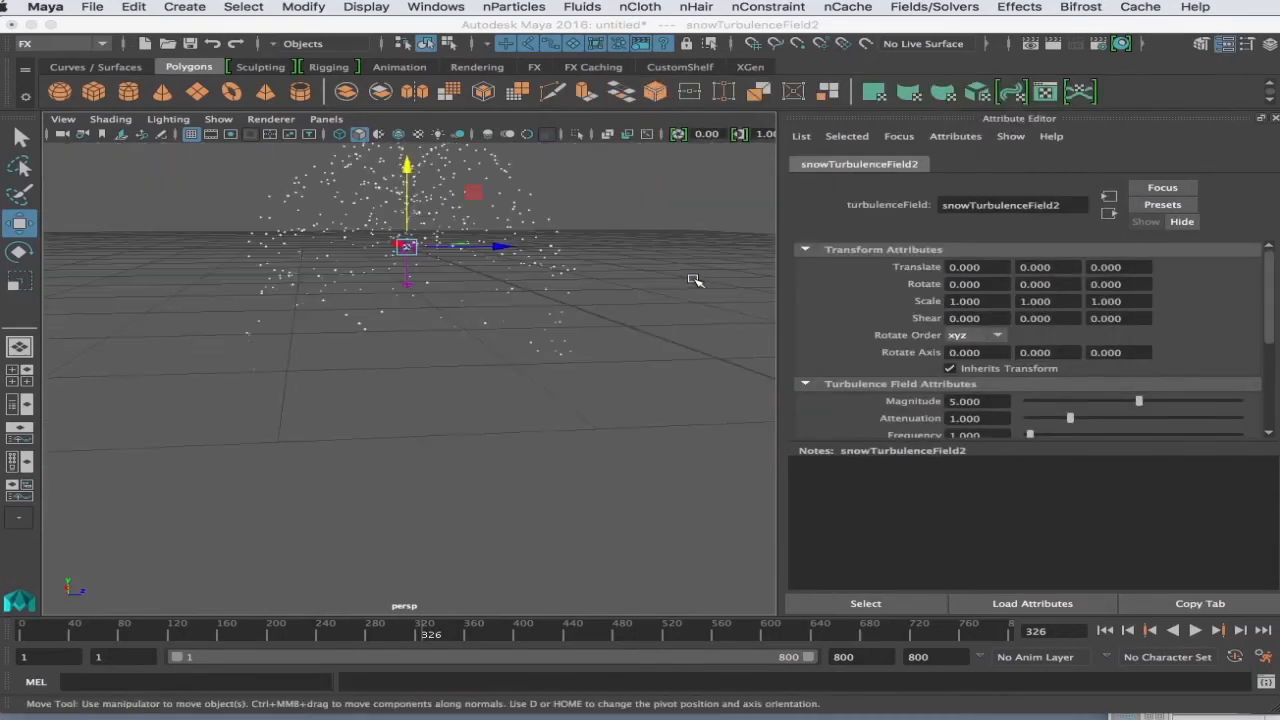
pyautogui.click(1105, 630)
pyautogui.click(1195, 630)
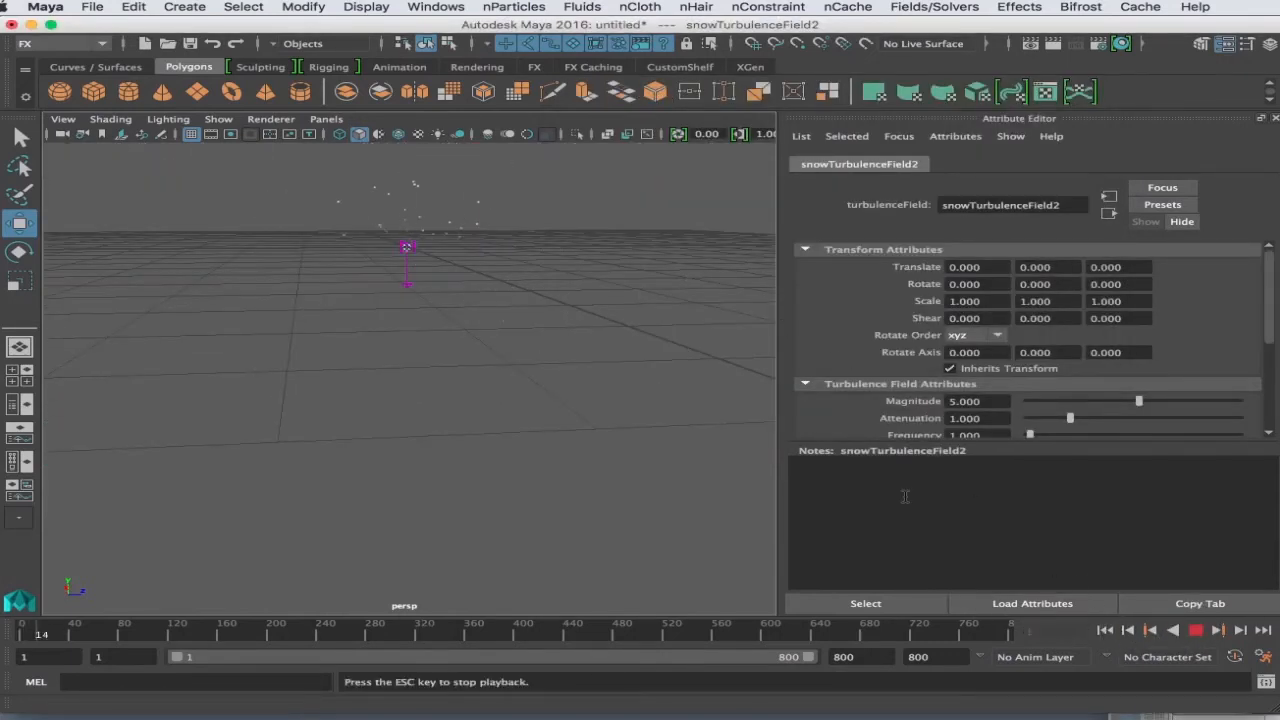
pyautogui.scroll(5, 678, 313)
pyautogui.keyDown('alt'); pyautogui.moveTo(655, 287); pyautogui.dragTo(647, 362, button='middle'); pyautogui.keyUp('alt')
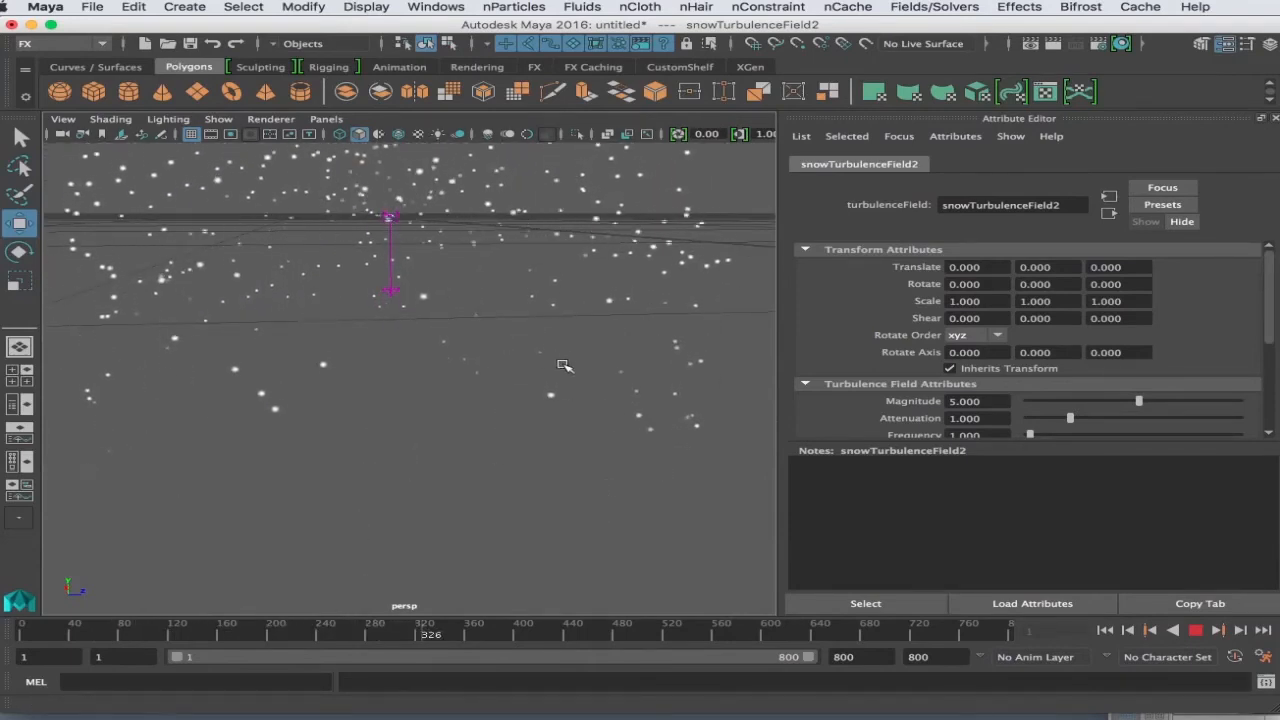
pyautogui.press('Escape')
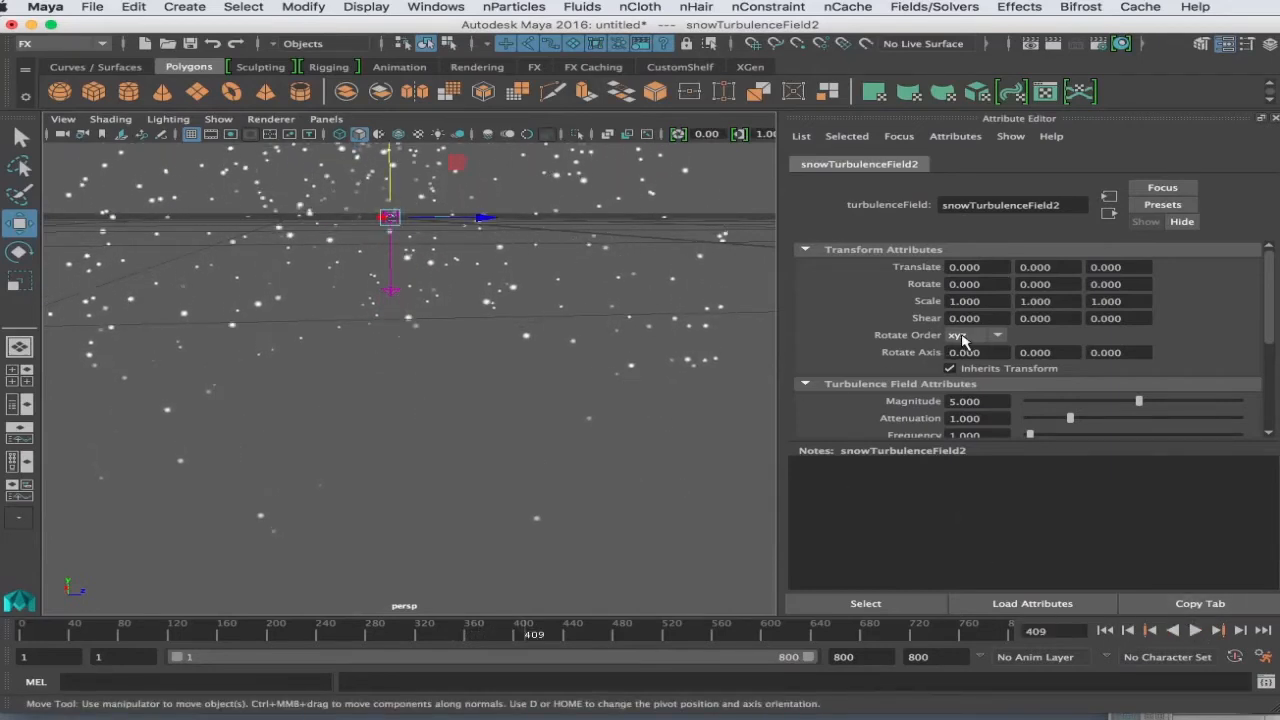
# Step: Set the turbulence field's Magnitude to 200 and replay the simulation from the first frame
pyautogui.scroll(-3, 955, 342)
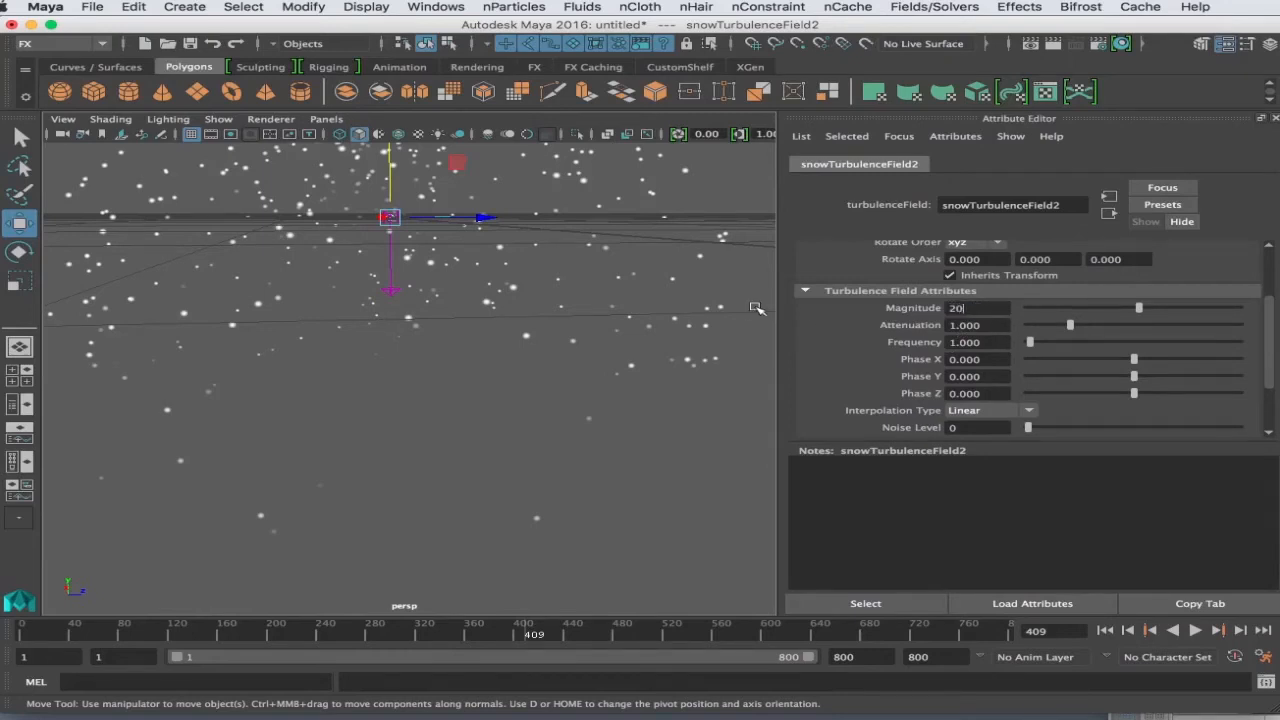
pyautogui.click(1105, 630)
pyautogui.click(1195, 630)
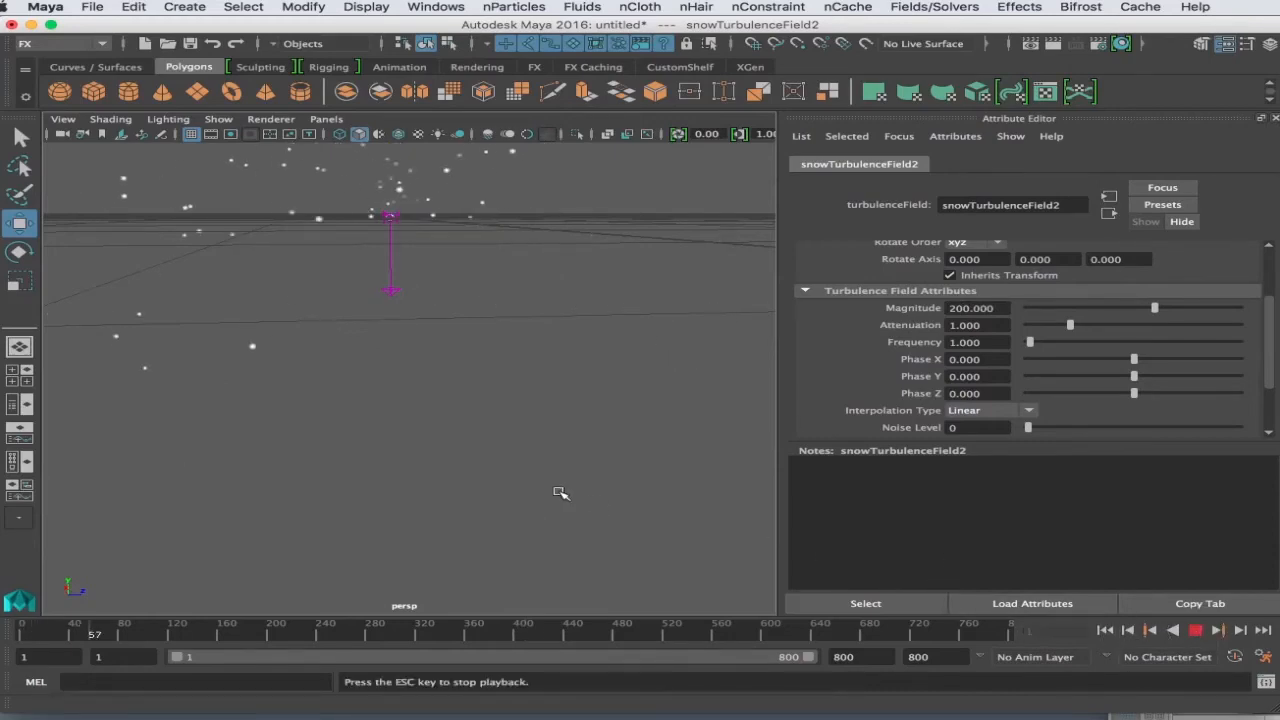
# Step: Inspect from below how the strengthened turbulence field scatters the falling particles, and stop playback
pyautogui.keyDown('alt'); pyautogui.moveTo(552, 490); pyautogui.dragTo(766, 437); pyautogui.keyUp('alt')
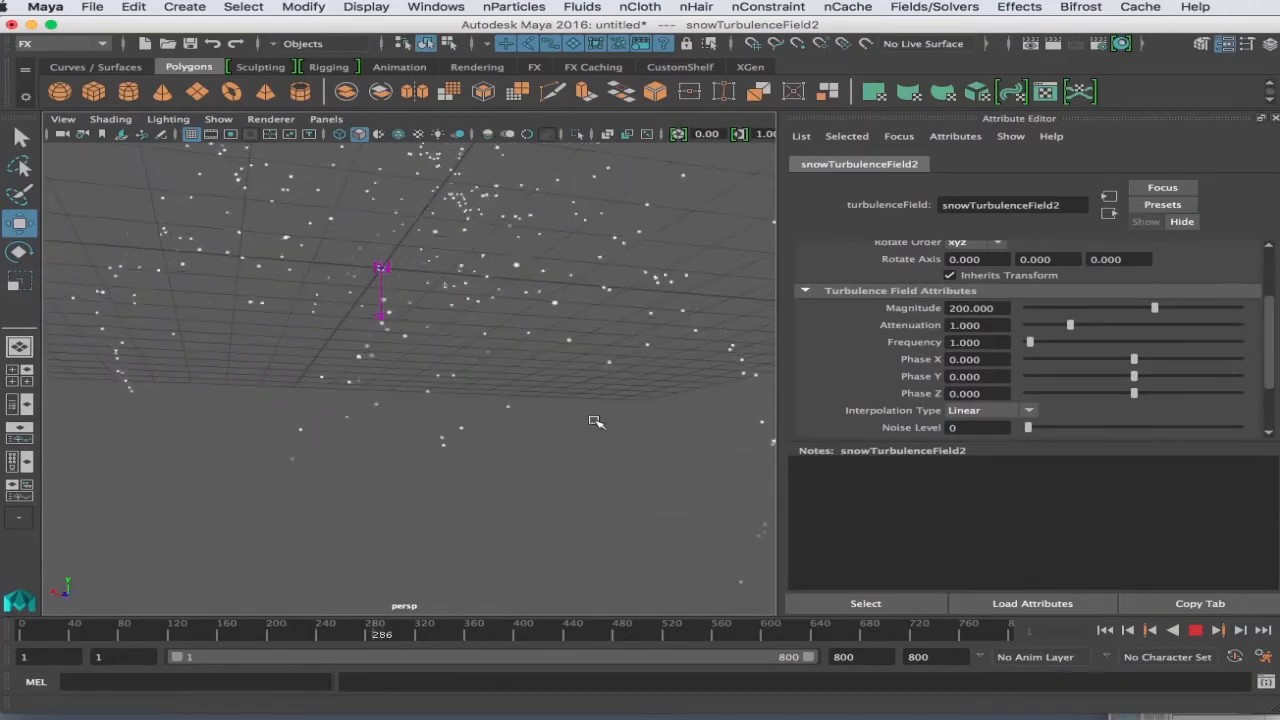
pyautogui.keyDown('alt'); pyautogui.moveTo(548, 430); pyautogui.dragTo(468, 426); pyautogui.keyUp('alt')
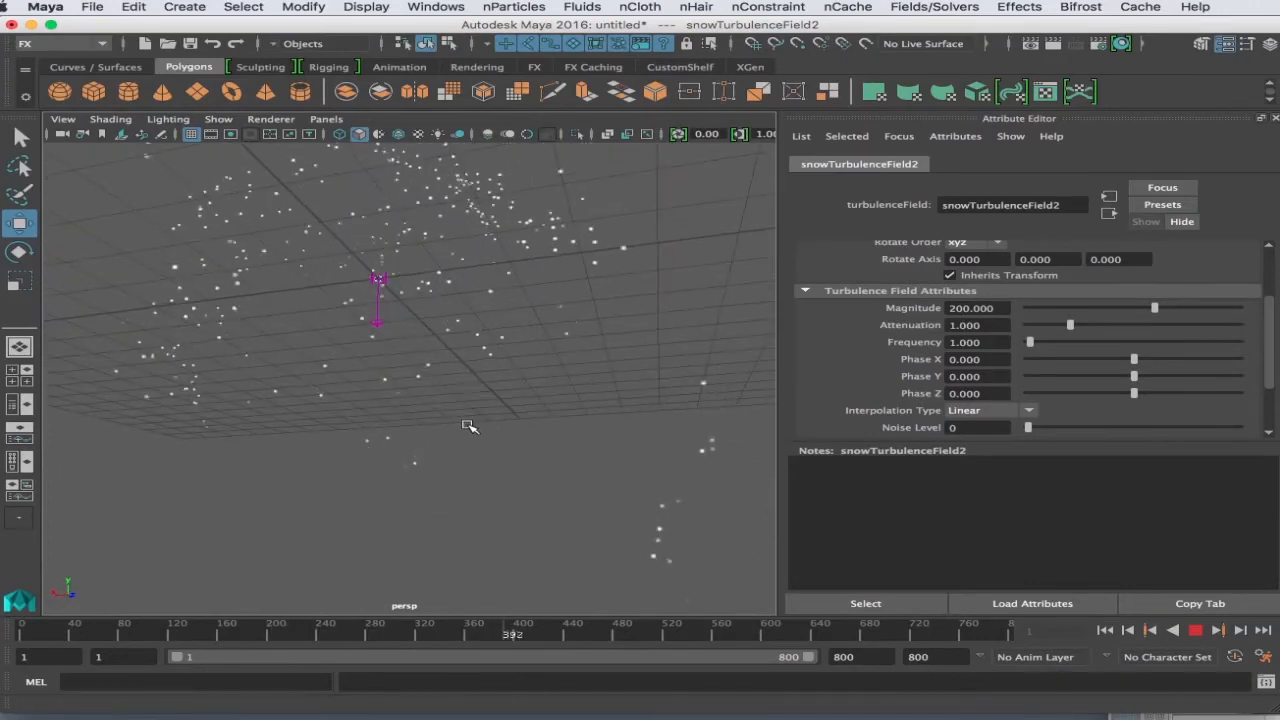
pyautogui.click(1195, 630)
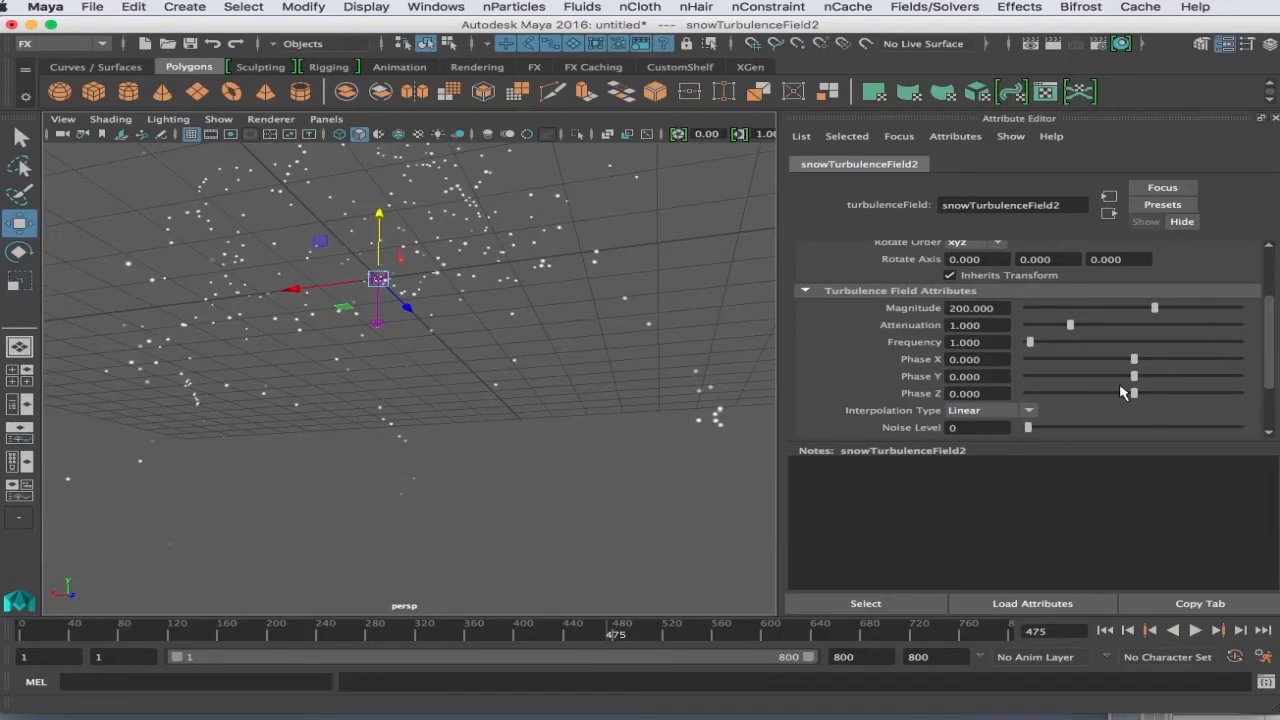
# Step: Set the turbulence field's Magnitude to 50 and replay the simulation from the first frame, checking the particle motion from below
pyautogui.click(997, 308)
pyautogui.click(1105, 631)
pyautogui.click(1195, 630)
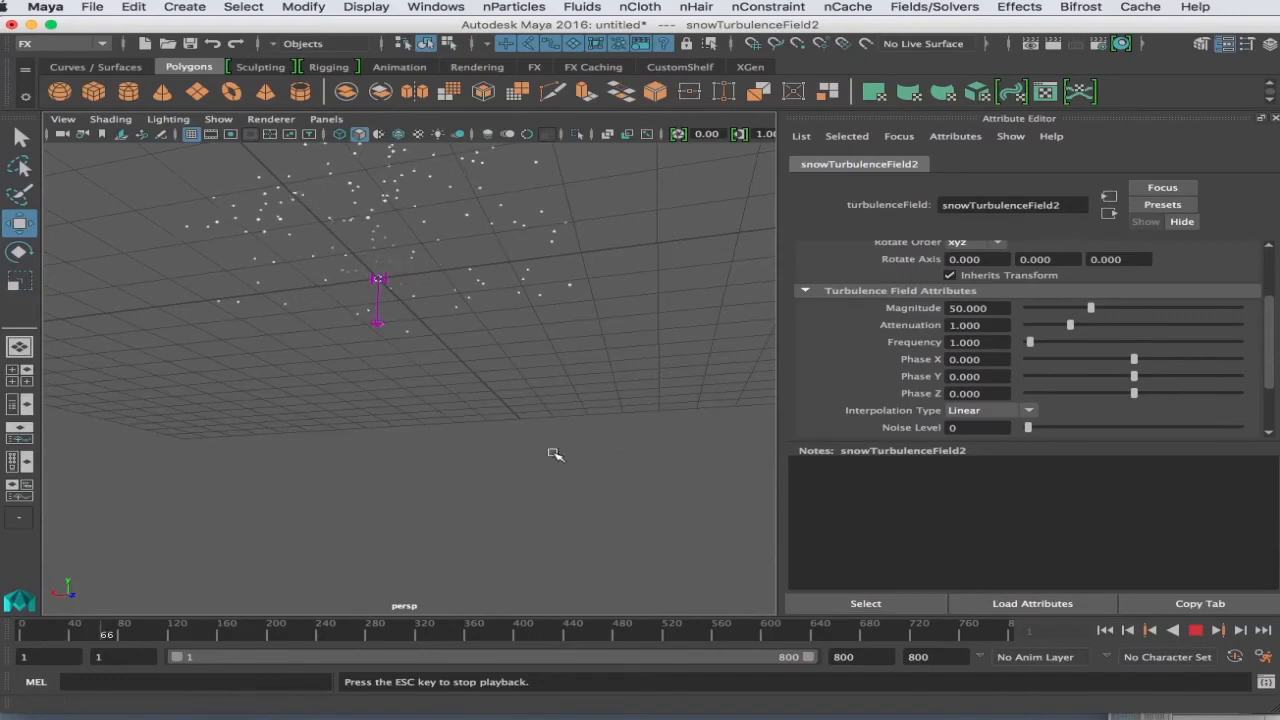
pyautogui.moveTo(555, 454)
pyautogui.keyDown('alt'); pyautogui.mouseDown()
pyautogui.moveTo(603, 463)
pyautogui.moveTo(540, 457)
pyautogui.mouseUp(); pyautogui.keyUp('alt')
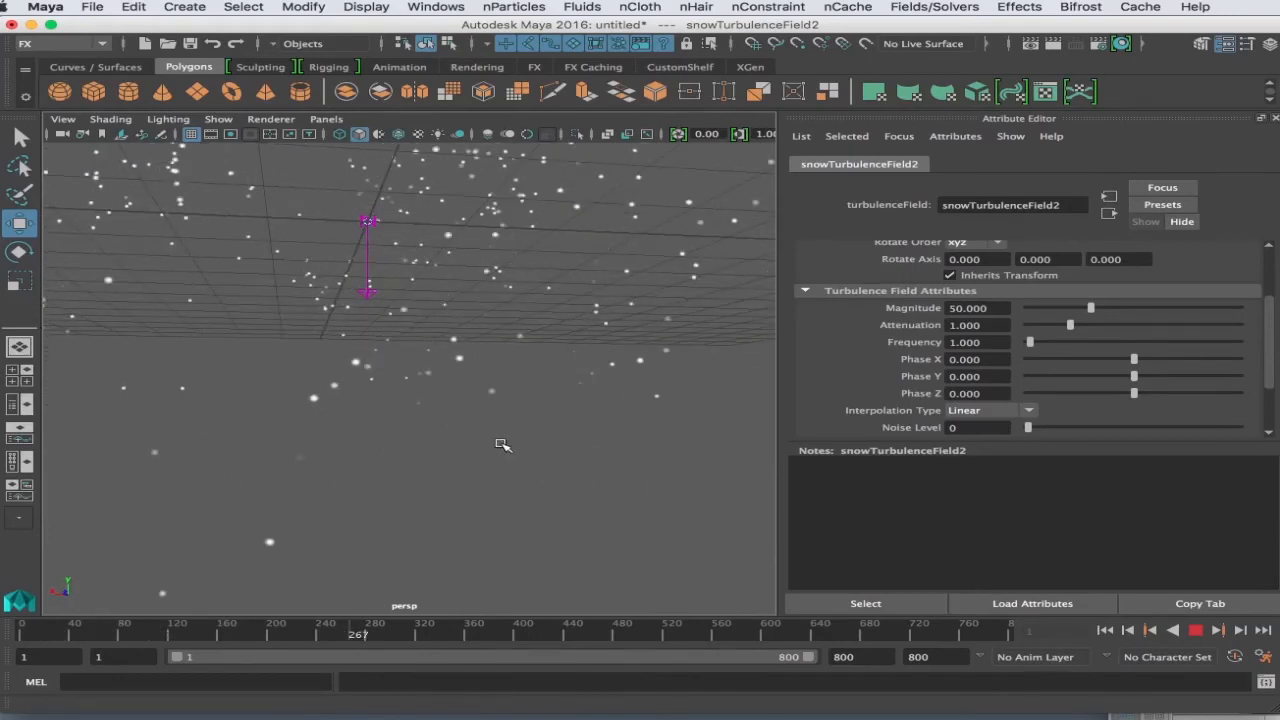
pyautogui.moveTo(556, 443)
pyautogui.keyDown('alt'); pyautogui.mouseDown()
pyautogui.moveTo(509, 440)
pyautogui.moveTo(573, 446)
pyautogui.mouseUp(); pyautogui.keyUp('alt')
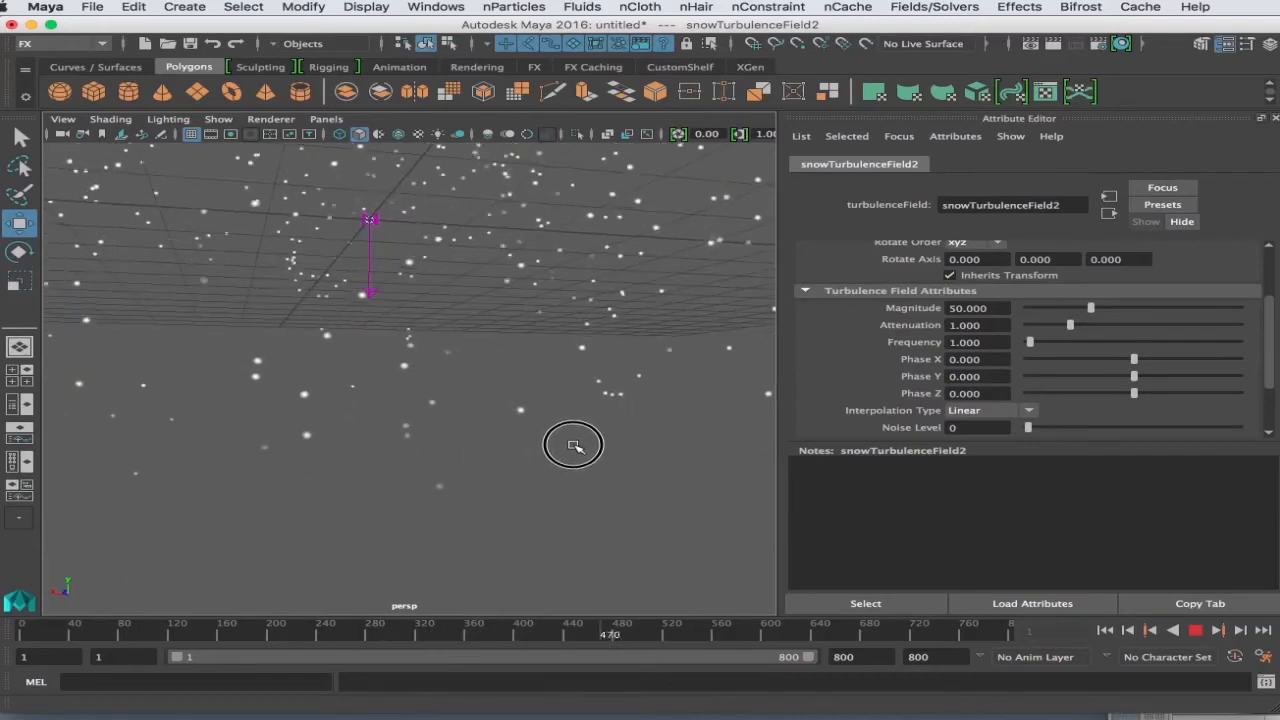
# Step: Stop playback, set the turbulence field's Phase X to 10, Phase Y to 23 and Phase Z to -4, and replay from the first frame
pyautogui.click(1195, 630)
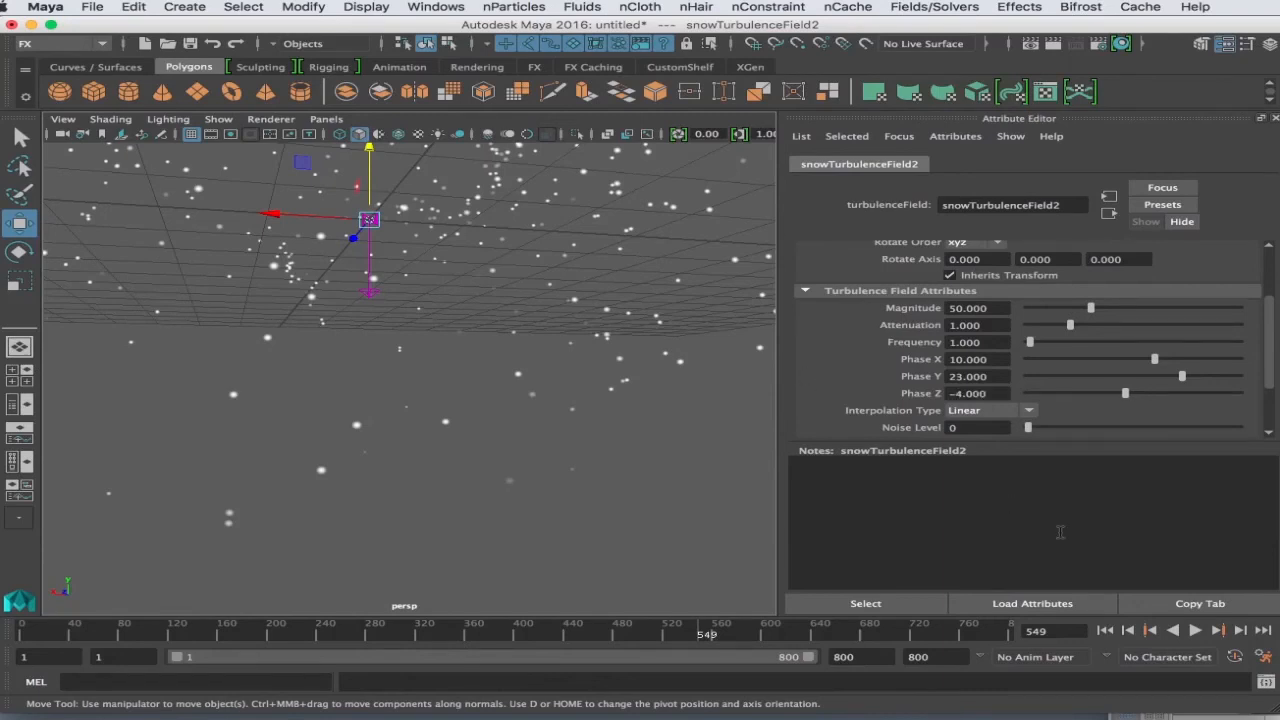
pyautogui.click(1105, 630)
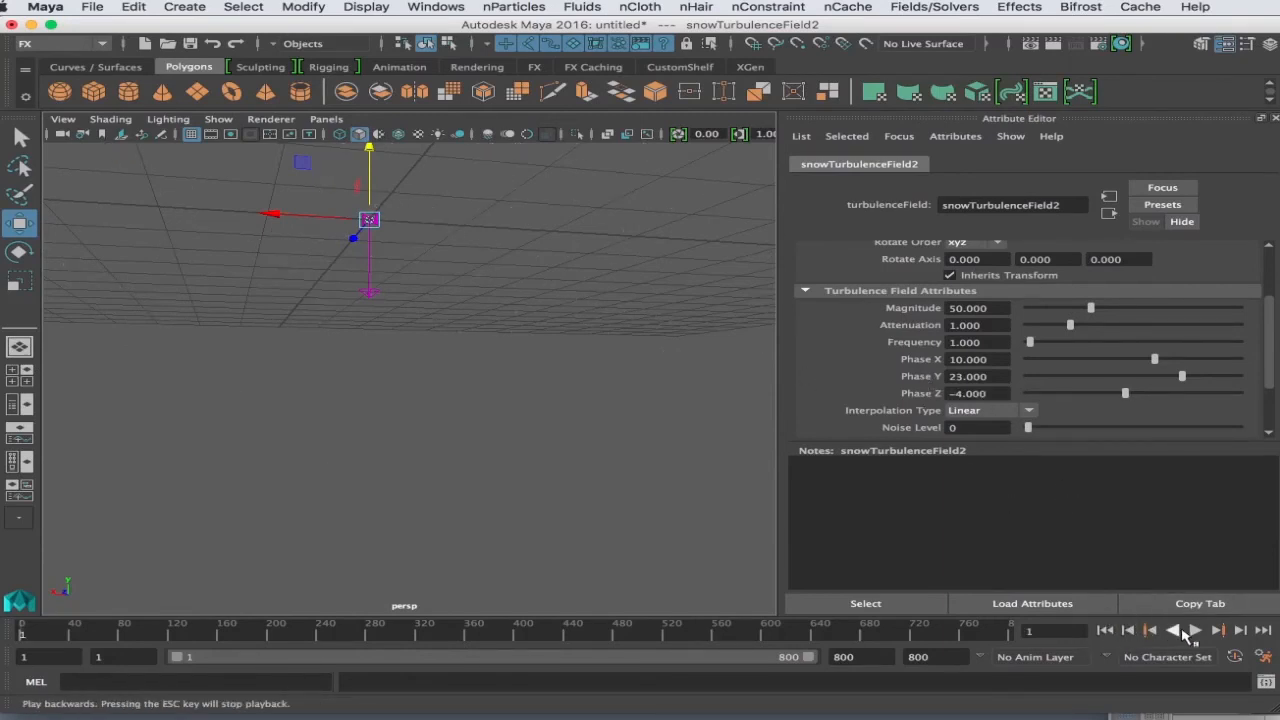
pyautogui.click(1195, 630)
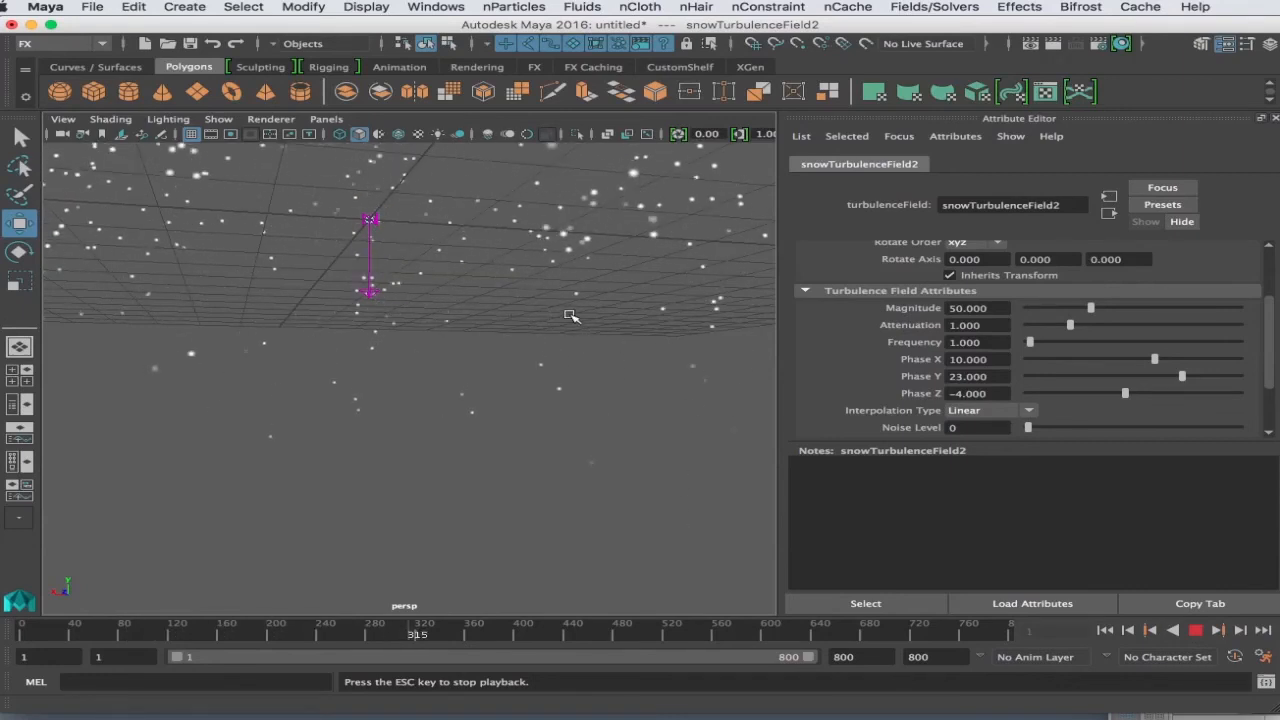
pyautogui.keyDown('alt'); pyautogui.moveTo(472, 314); pyautogui.dragTo(422, 310); pyautogui.keyUp('alt')
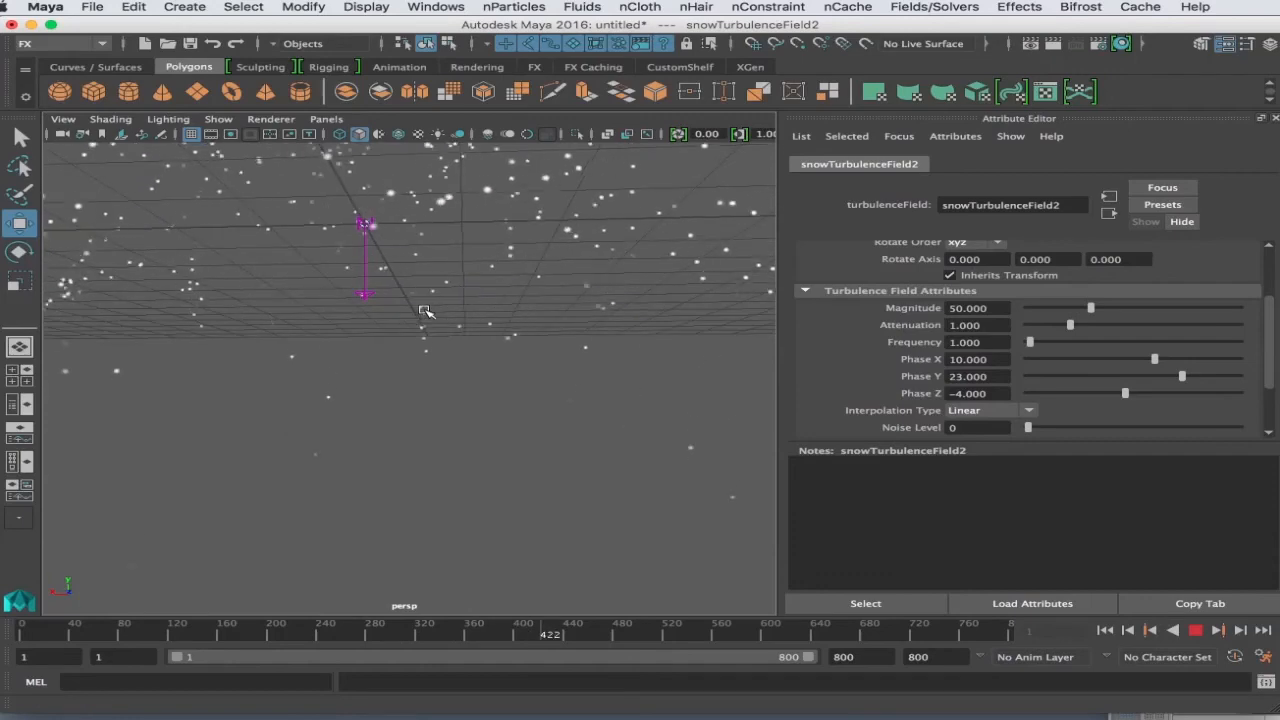
pyautogui.keyDown('alt'); pyautogui.moveTo(406, 325); pyautogui.dragTo(476, 325); pyautogui.keyUp('alt')
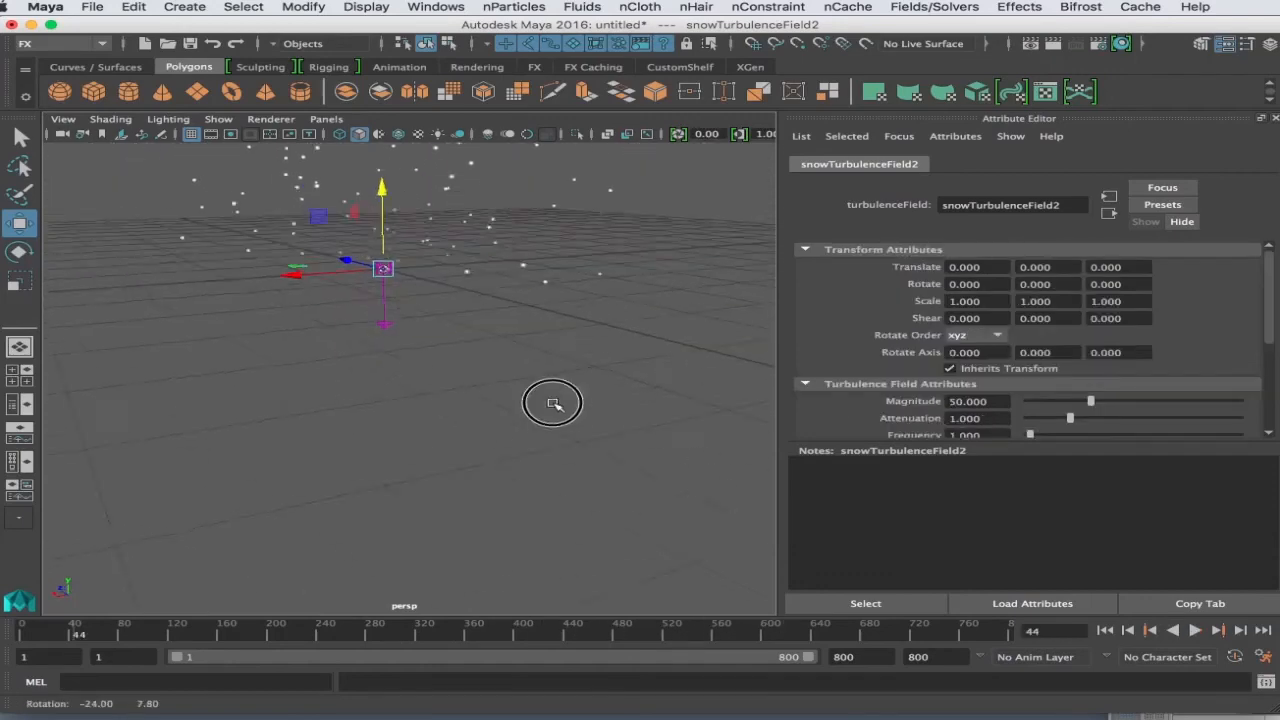
pyautogui.keyDown('alt'); pyautogui.moveTo(573, 405); pyautogui.dragTo(500, 410); pyautogui.keyUp('alt')
pyautogui.keyDown('alt'); pyautogui.moveTo(500, 410); pyautogui.dragTo(586, 396, button='right'); pyautogui.keyUp('alt')
pyautogui.keyDown('alt'); pyautogui.moveTo(586, 396); pyautogui.dragTo(506, 386); pyautogui.keyUp('alt')
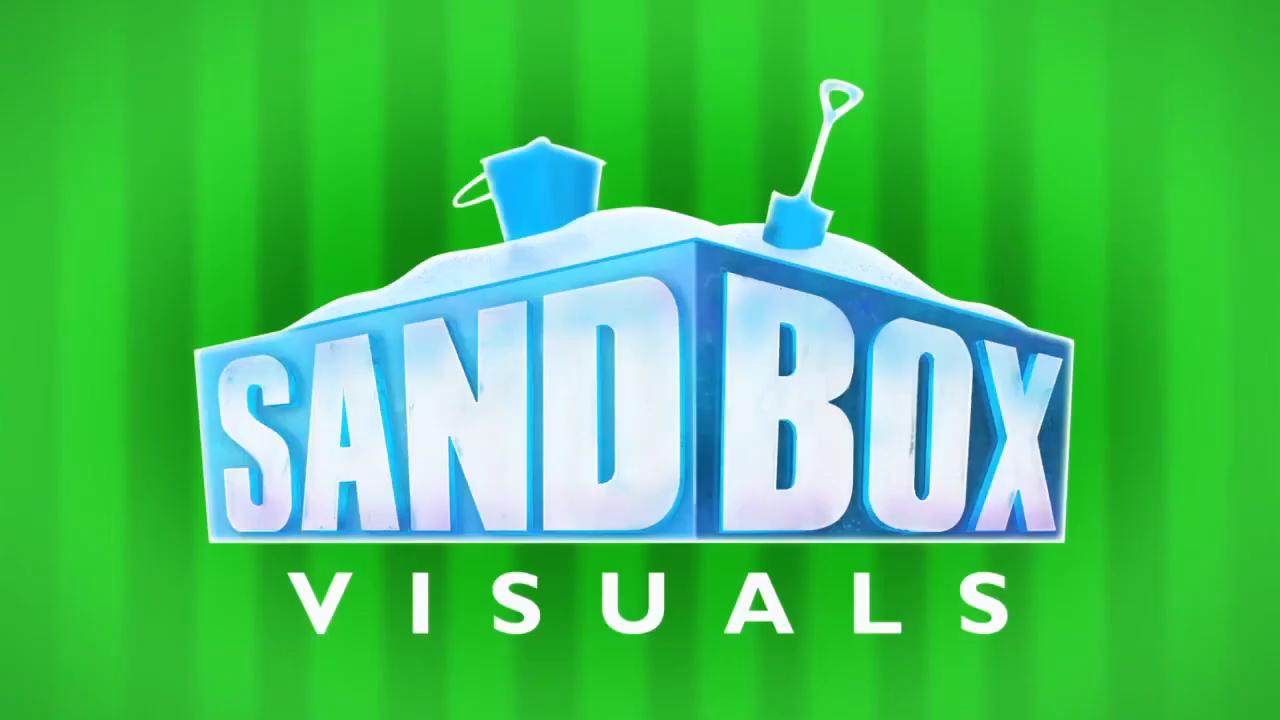